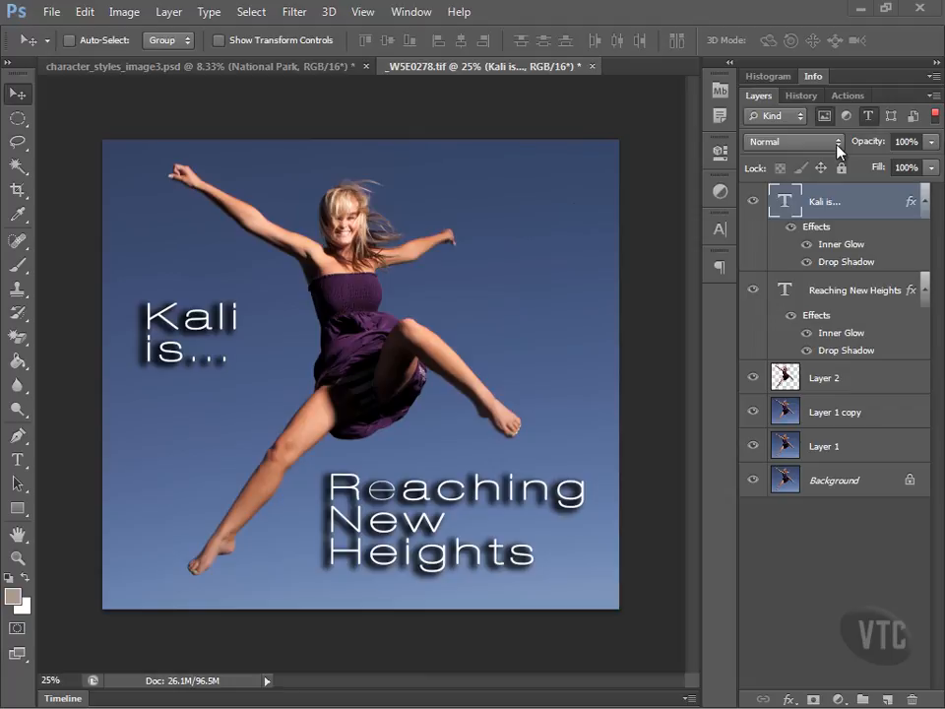
- Try the Dissolve blend mode on the topmost text layer and restore it to Normal
{"action": "left_click", "coordinate": [838, 143]}
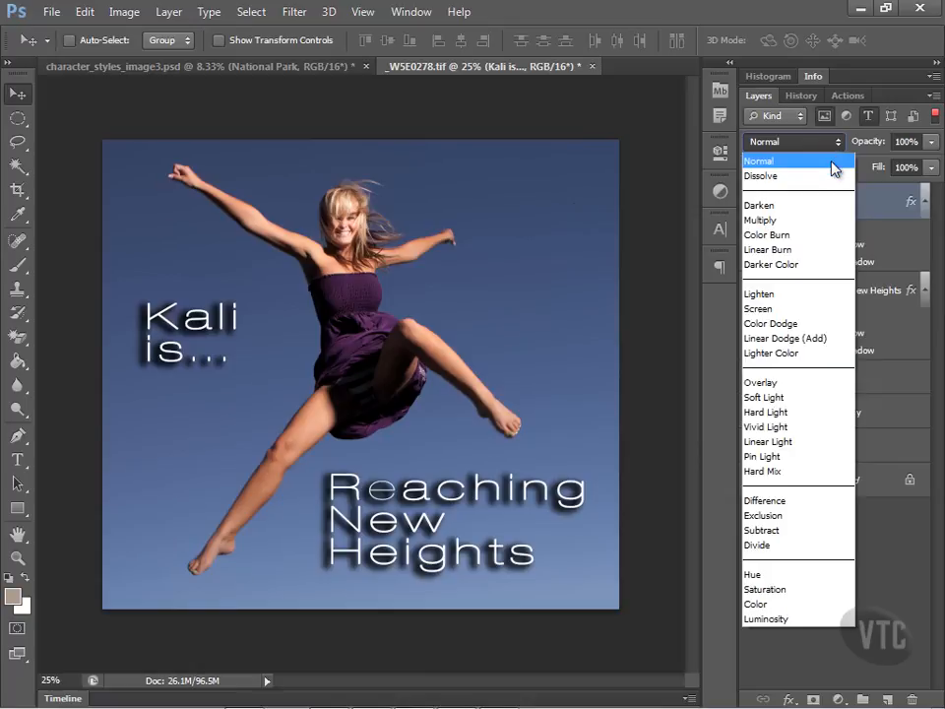
{"action": "left_click", "coordinate": [820, 175]}
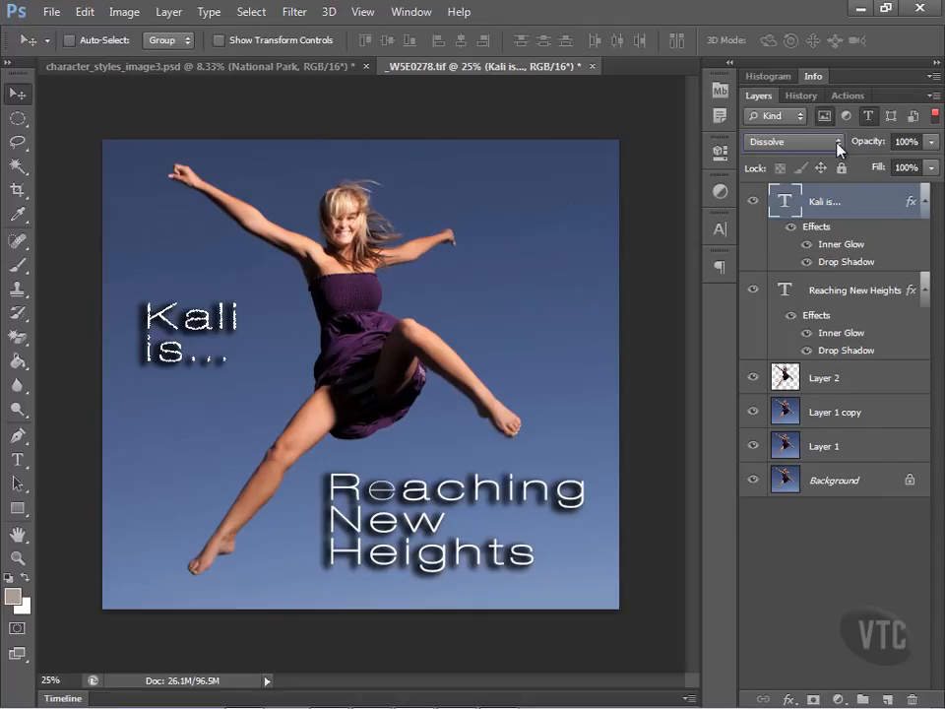
{"action": "left_click", "coordinate": [840, 144]}
{"action": "left_click", "coordinate": [834, 162]}
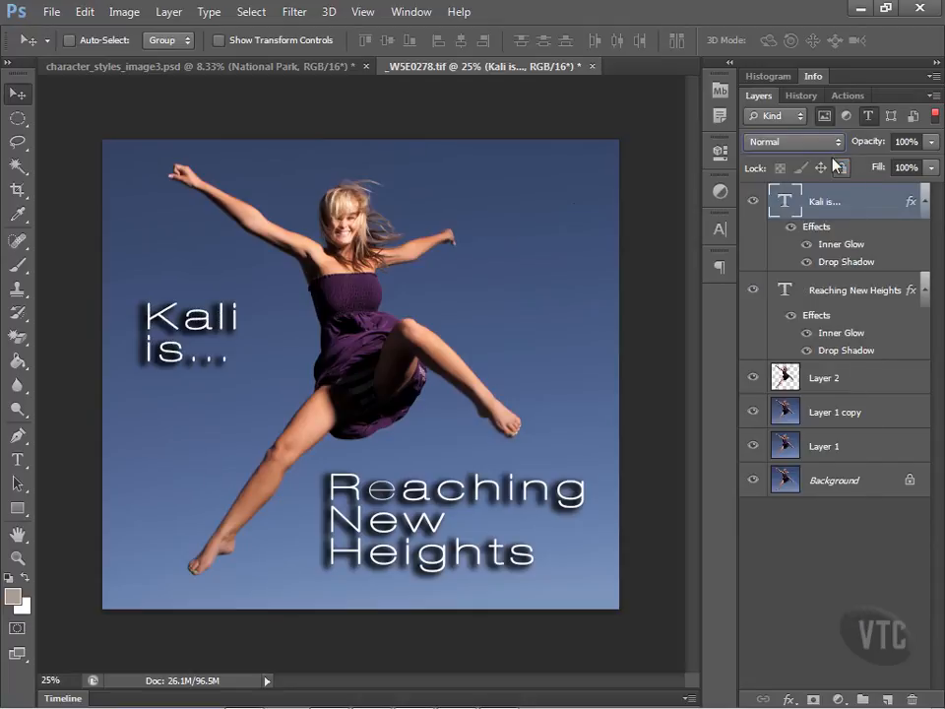
- Set the blend mode of the topmost text layer to Darken
{"action": "left_click", "coordinate": [840, 144]}
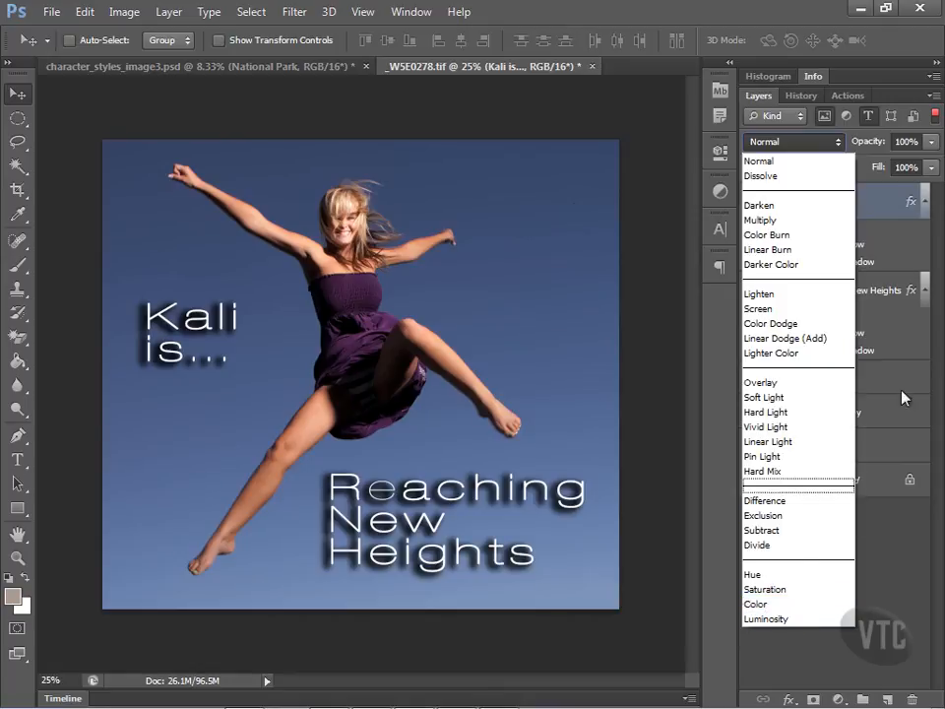
{"action": "left_click", "coordinate": [797, 205]}
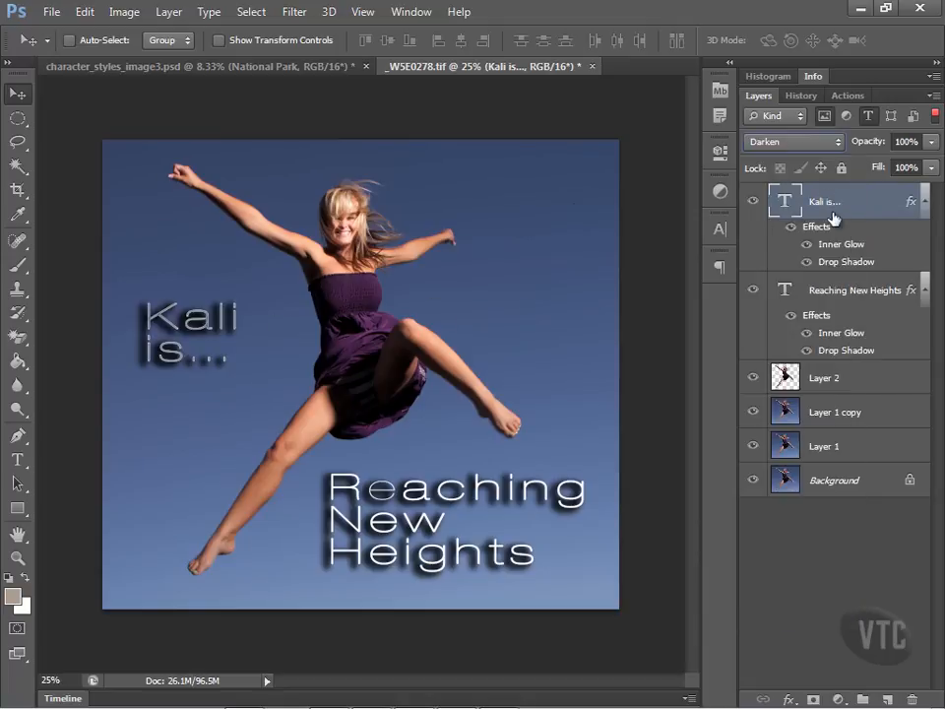
- Try the Darken, Multiply, Color Burn and Linear Burn blend modes on the Reaching New Heights text layer
{"action": "left_click", "coordinate": [835, 292]}
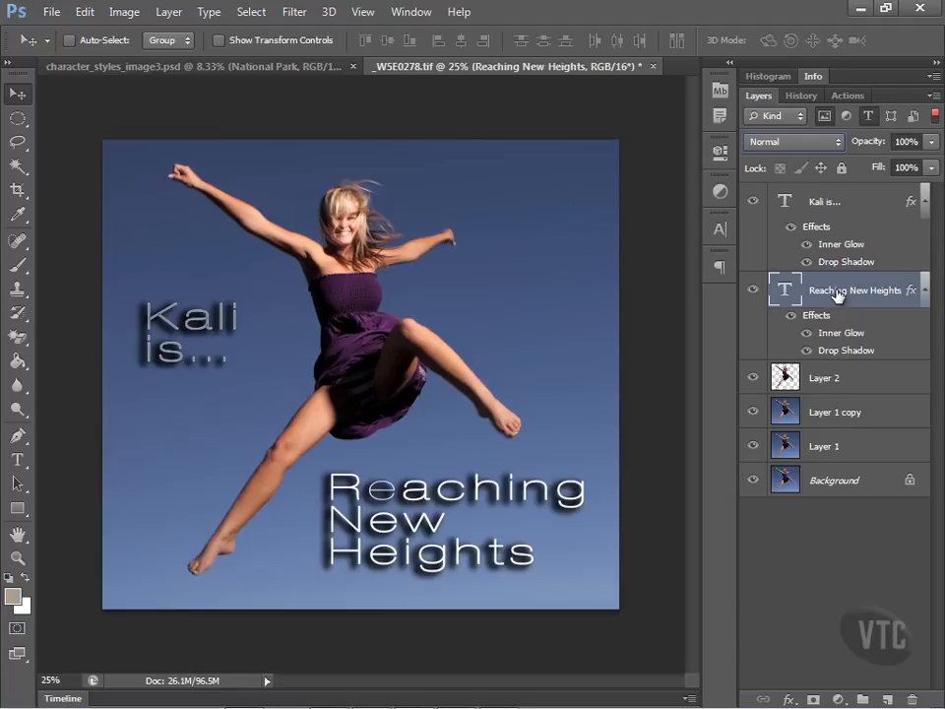
{"action": "left_click", "coordinate": [836, 142]}
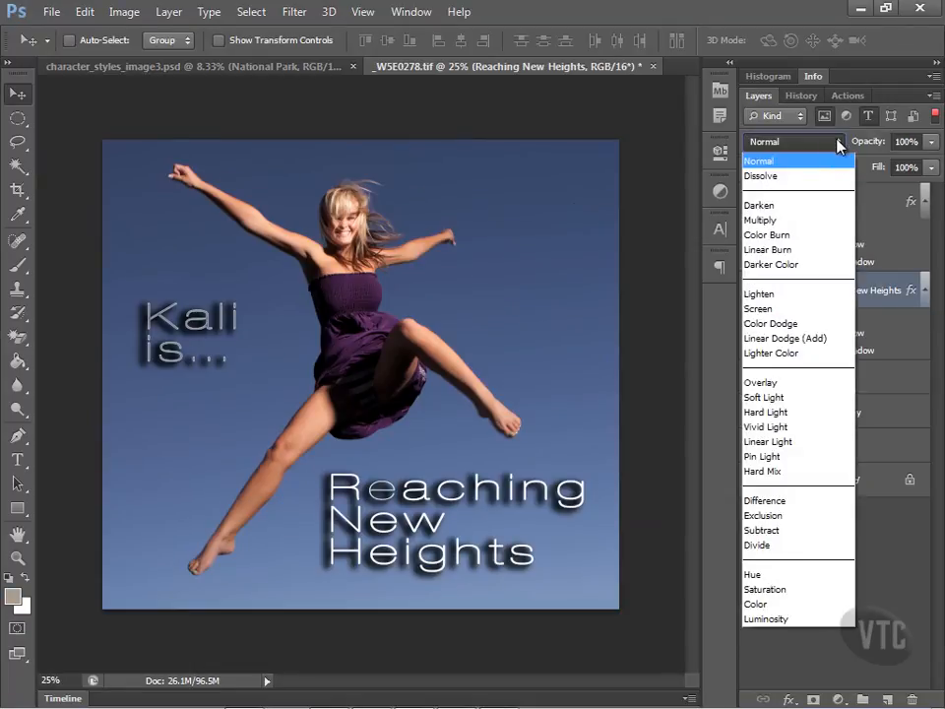
{"action": "left_click", "coordinate": [836, 206]}
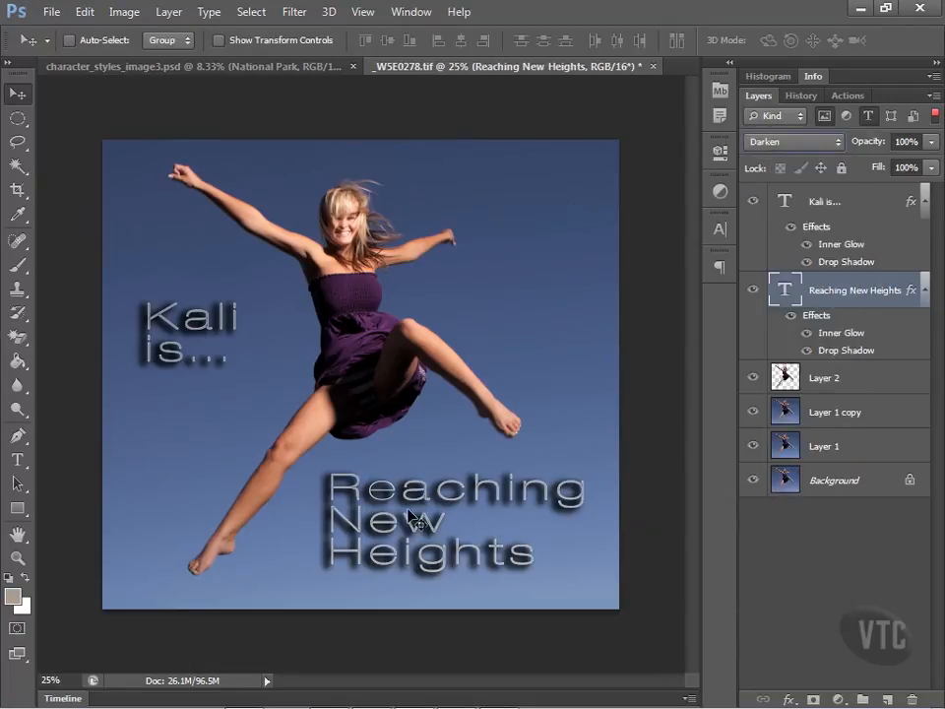
{"action": "left_click", "coordinate": [837, 143]}
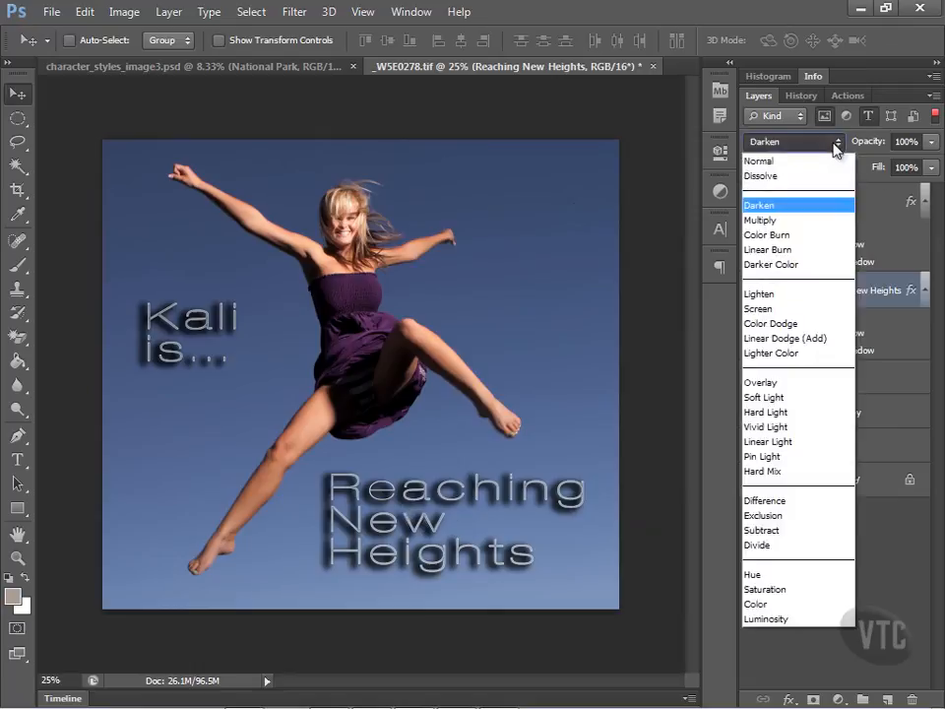
{"action": "left_click", "coordinate": [825, 219]}
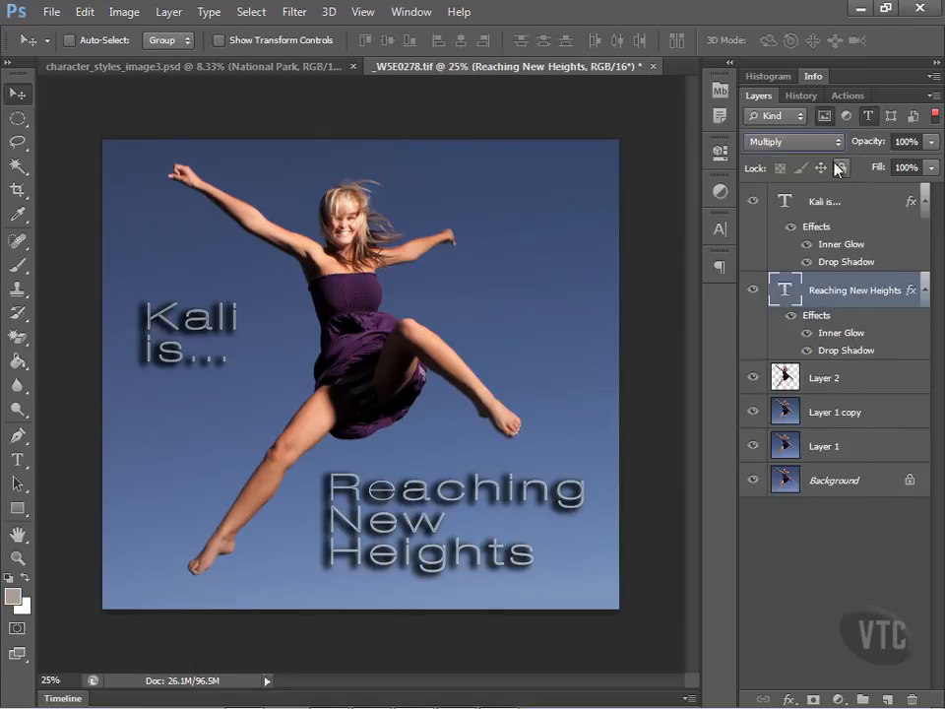
{"action": "left_click", "coordinate": [839, 143]}
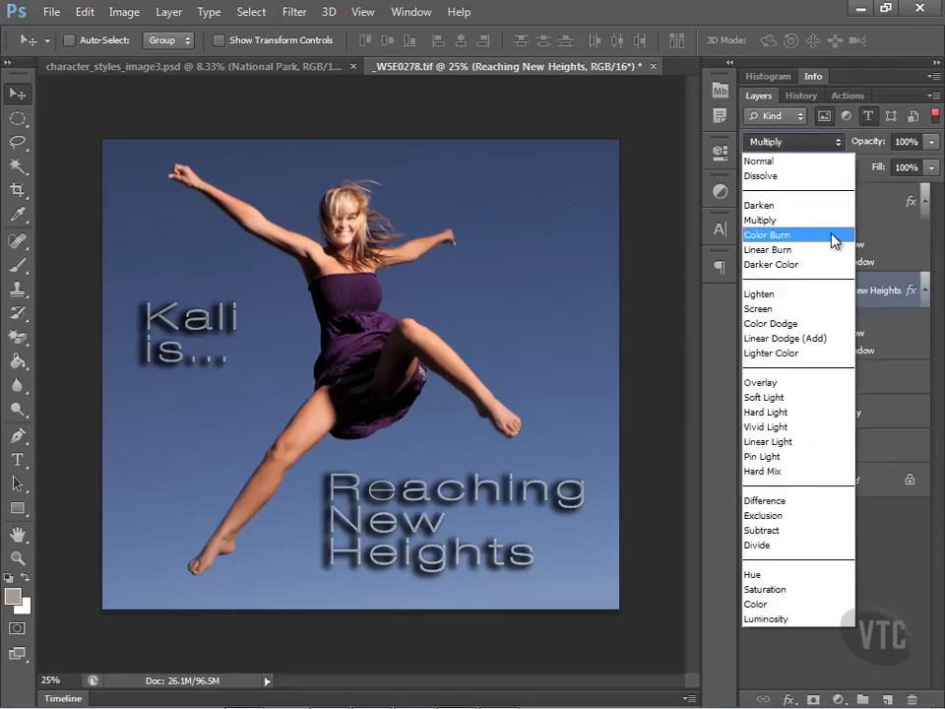
{"action": "left_click", "coordinate": [834, 238]}
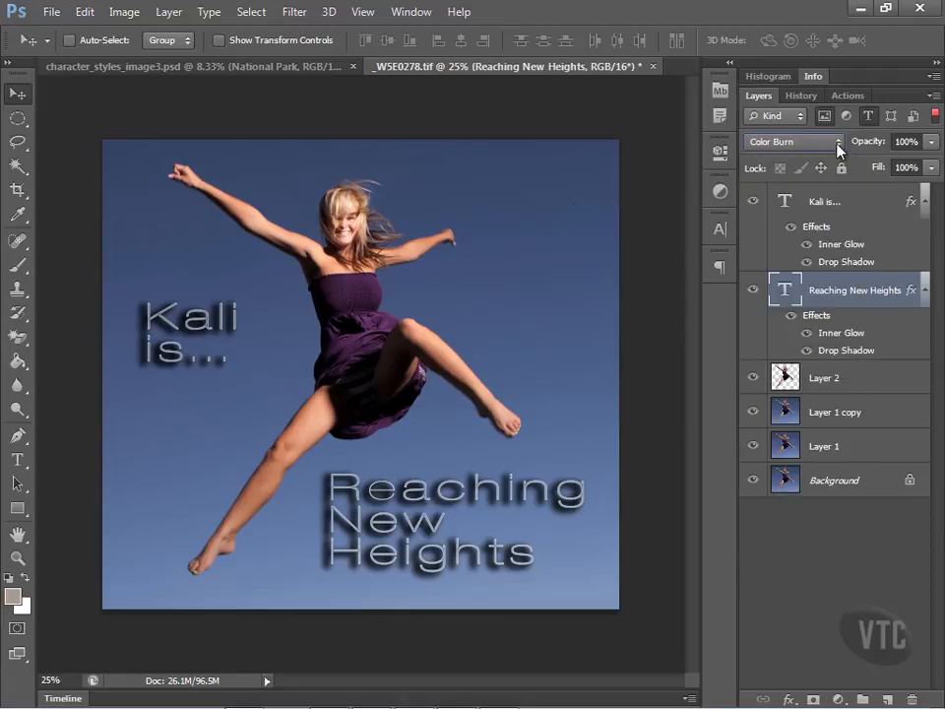
{"action": "left_click", "coordinate": [839, 144]}
{"action": "left_click", "coordinate": [825, 249]}
- Try the Lighten, Screen and Color Dodge blend modes on the Reaching New Heights text layer
{"action": "left_click", "coordinate": [832, 144]}
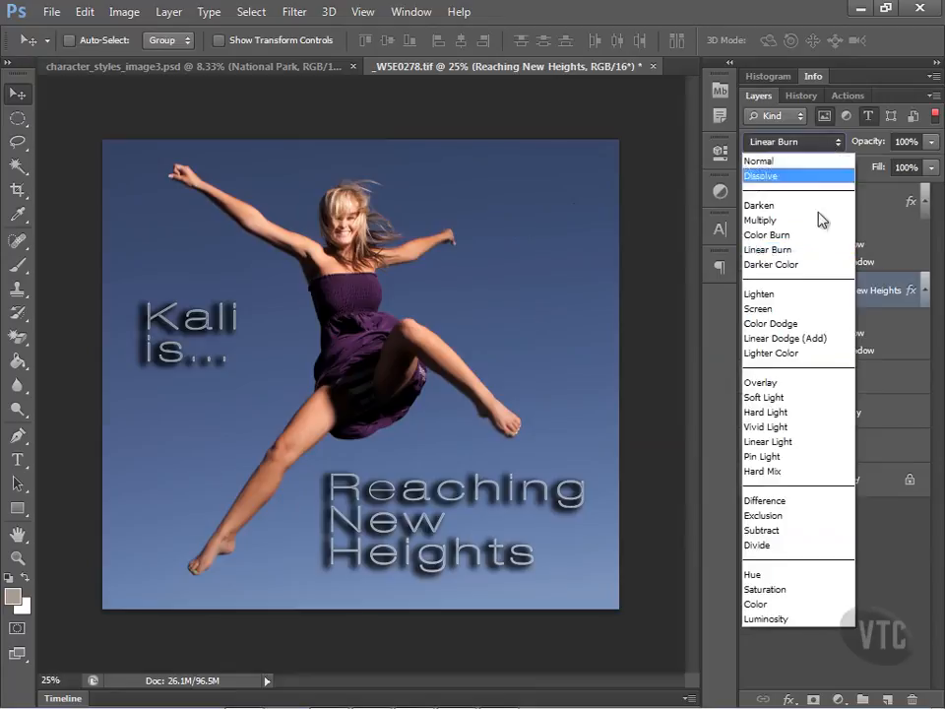
{"action": "left_click", "coordinate": [815, 298]}
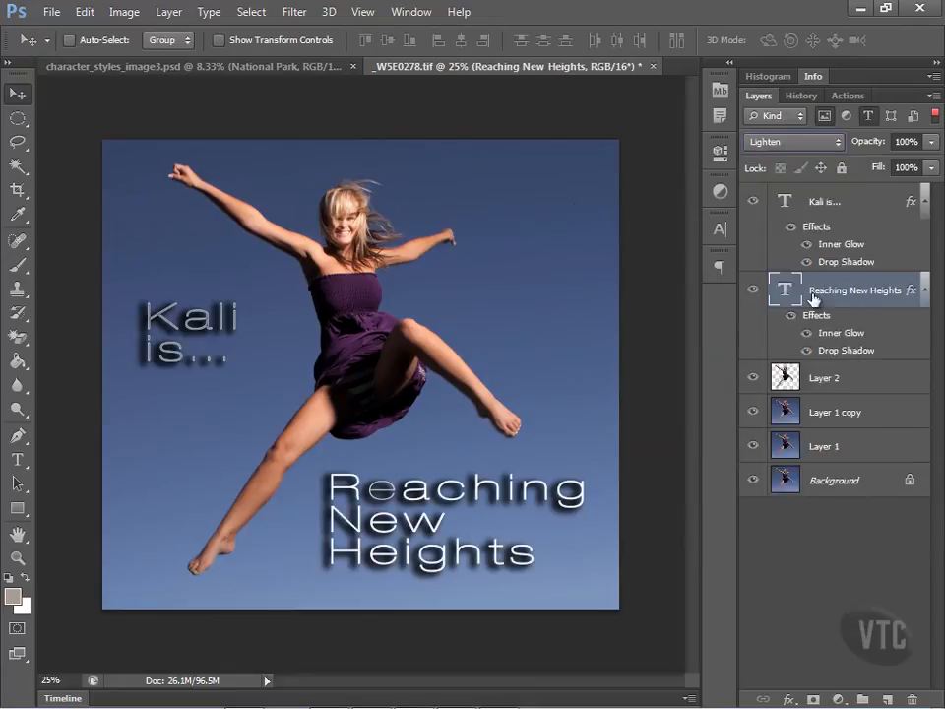
{"action": "left_click", "coordinate": [824, 145]}
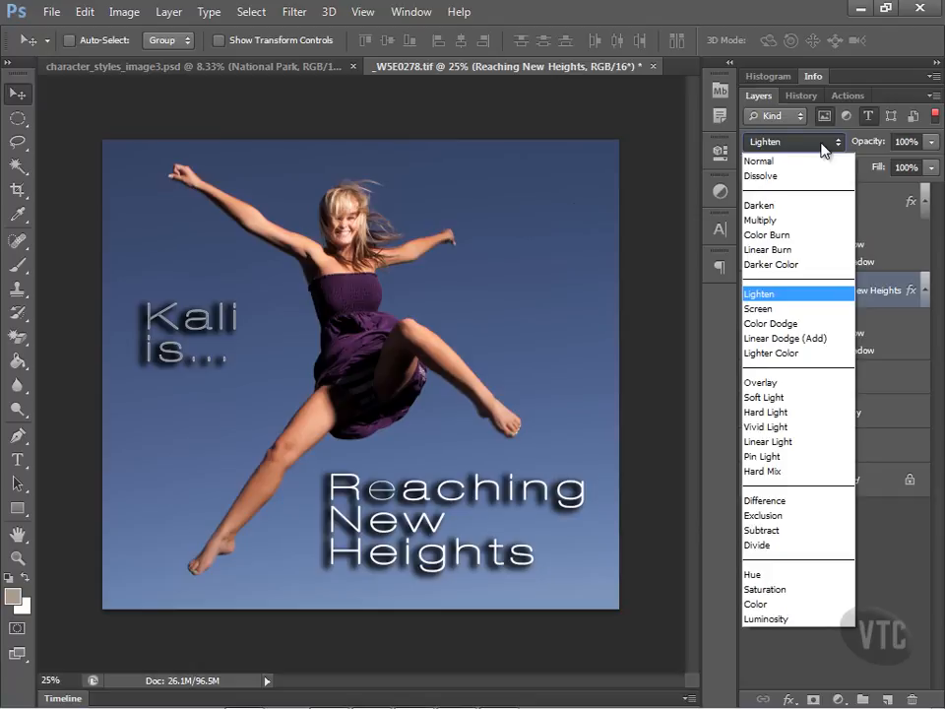
{"action": "left_click", "coordinate": [795, 309]}
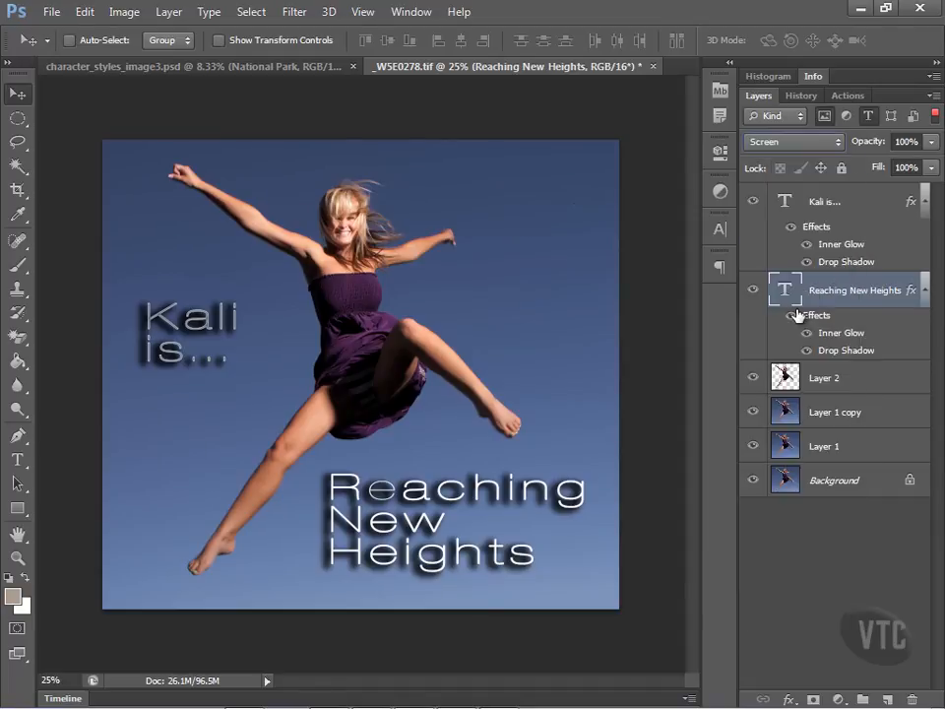
{"action": "left_click", "coordinate": [833, 143]}
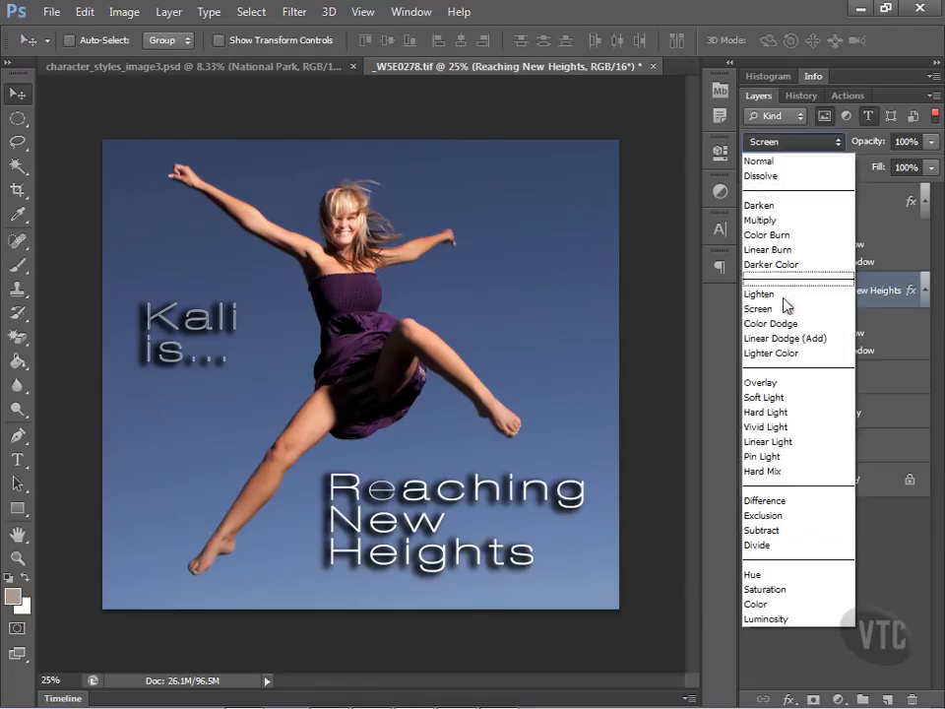
{"action": "left_click", "coordinate": [779, 324]}
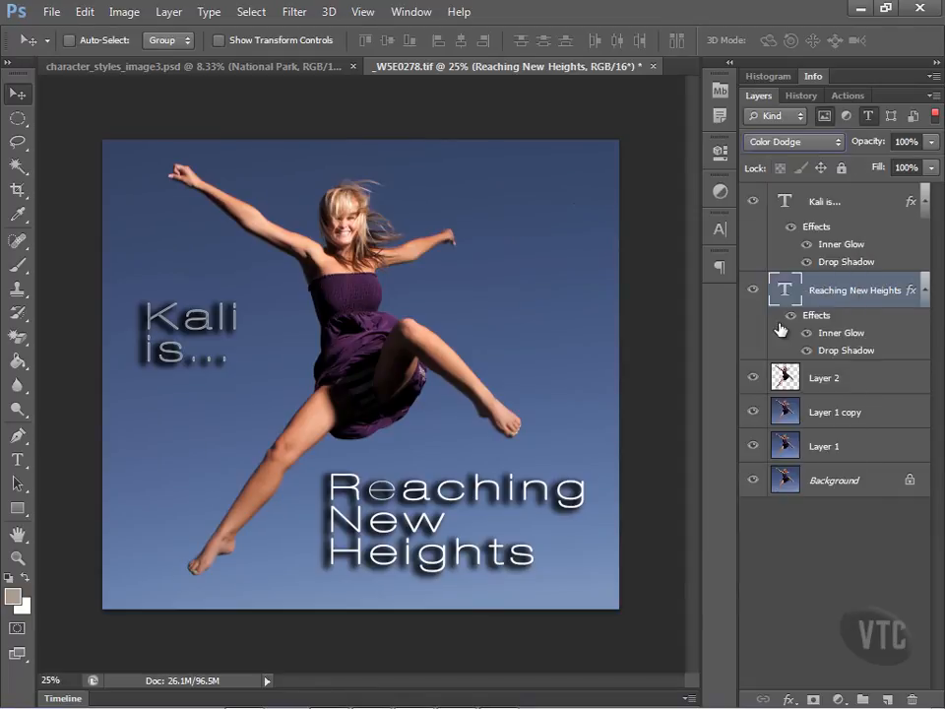
- Try the Overlay blend mode on the Reaching New Heights text layer and return it to Normal
{"action": "left_click", "coordinate": [813, 146]}
{"action": "left_click", "coordinate": [786, 384]}
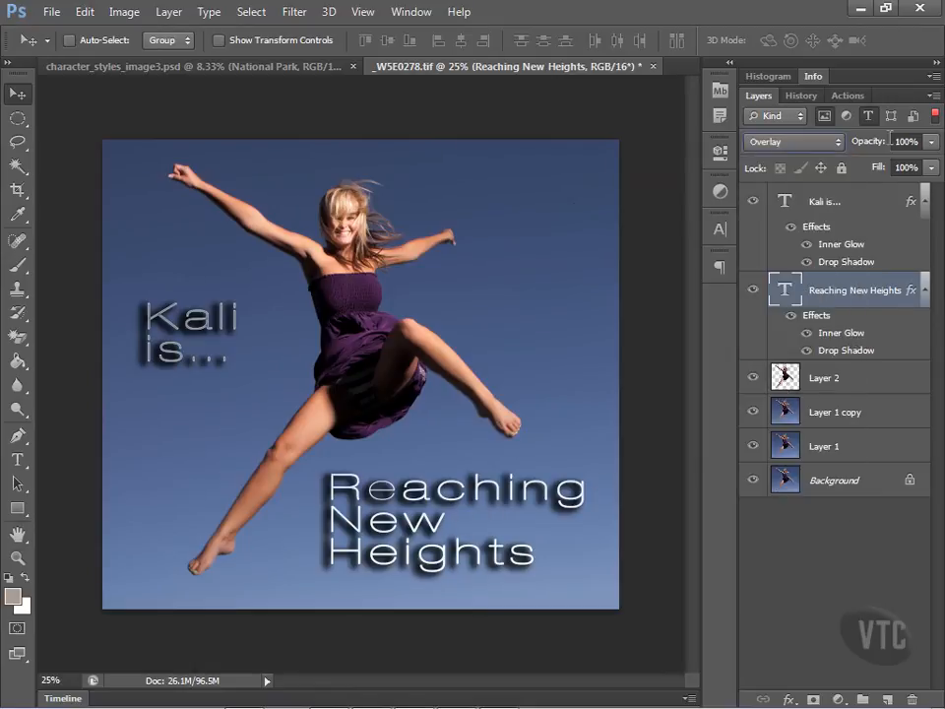
{"action": "left_click", "coordinate": [802, 145]}
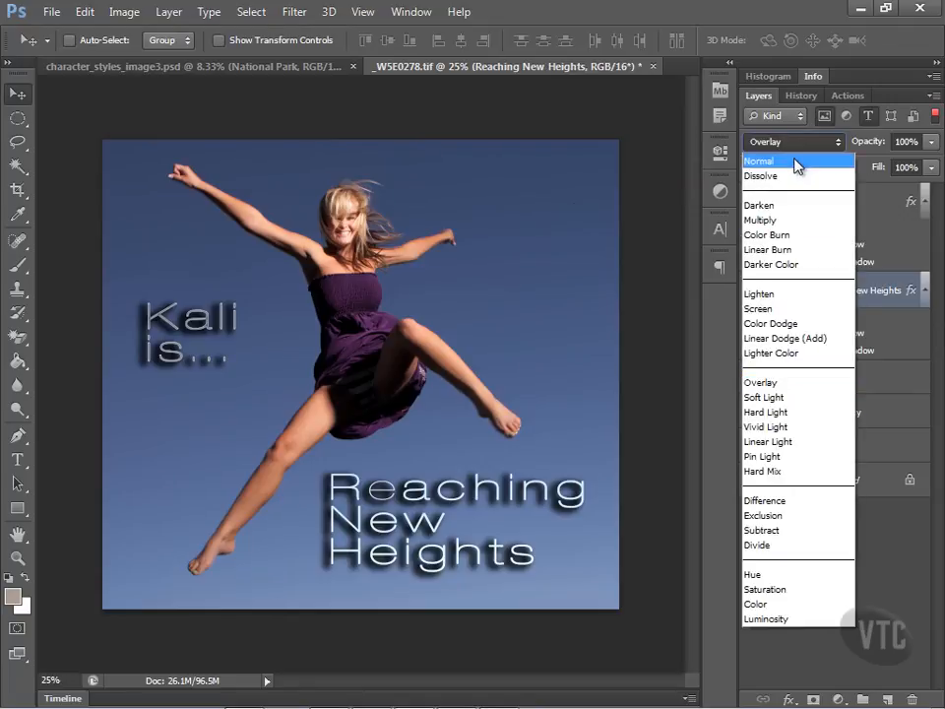
{"action": "left_click", "coordinate": [797, 163]}
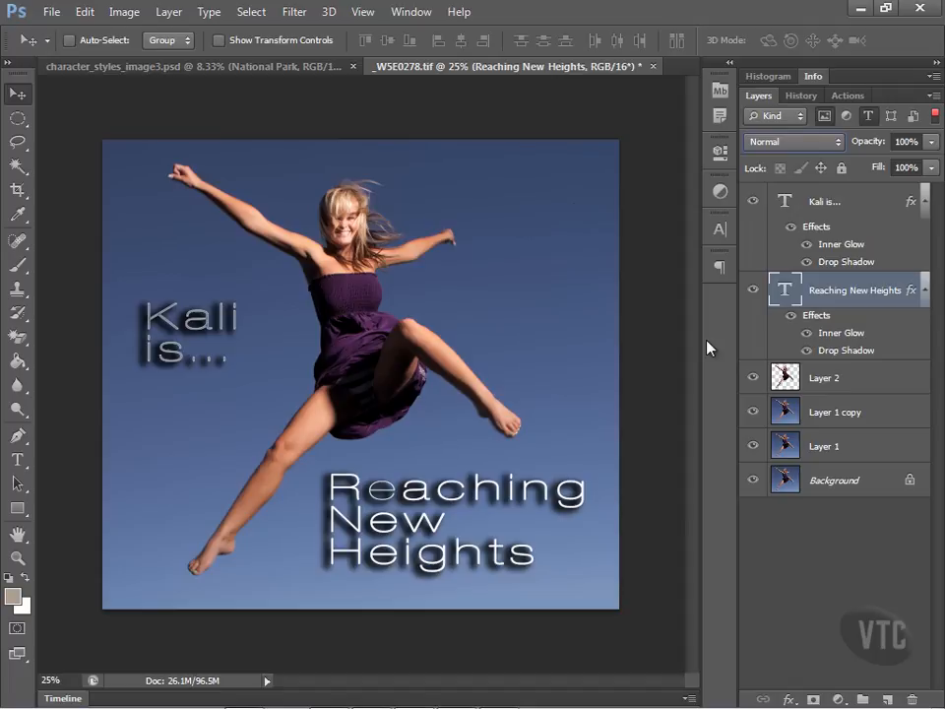
- Browse the image files for the cloudy desert photo _MG_9689.tif and open it
{"action": "left_click", "coordinate": [719, 91]}
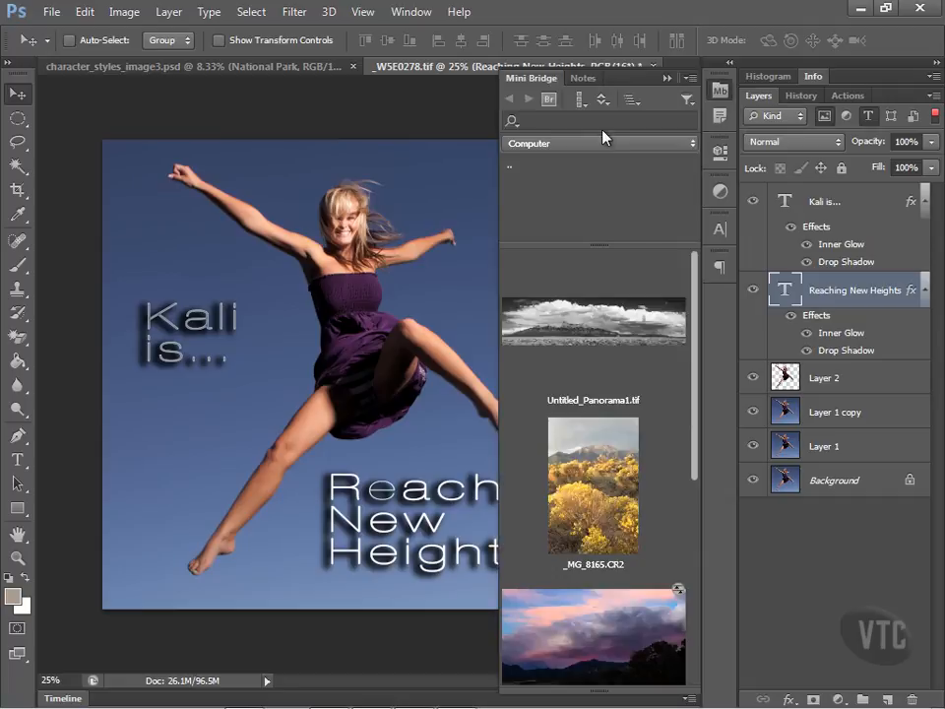
{"action": "left_click_drag", "start_coordinate": [695, 263], "coordinate": [690, 646]}
{"action": "left_click", "coordinate": [630, 484]}
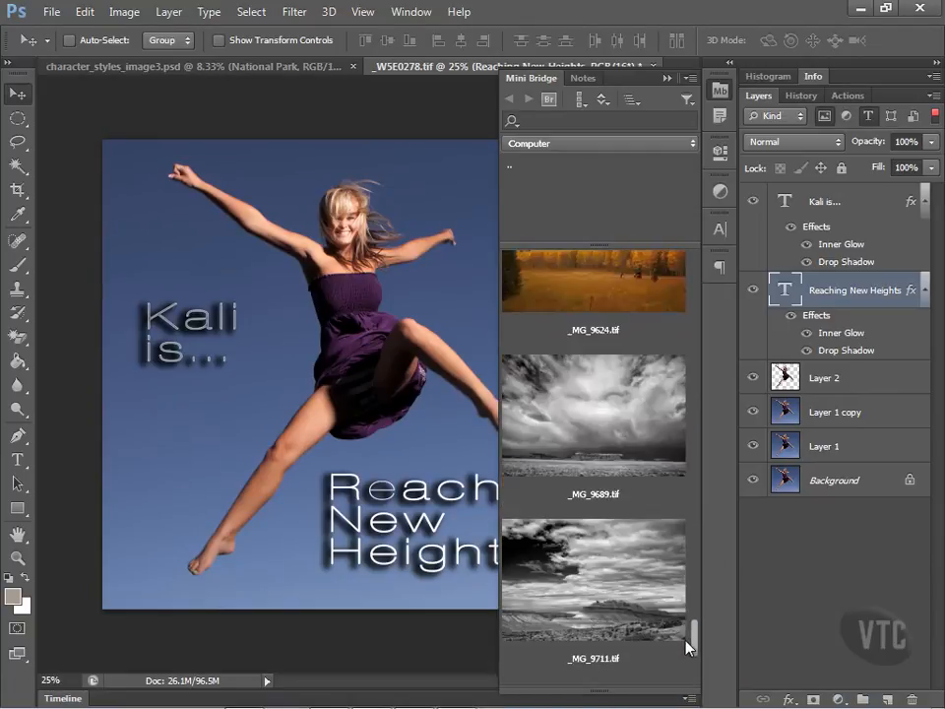
{"action": "left_click", "coordinate": [612, 427]}
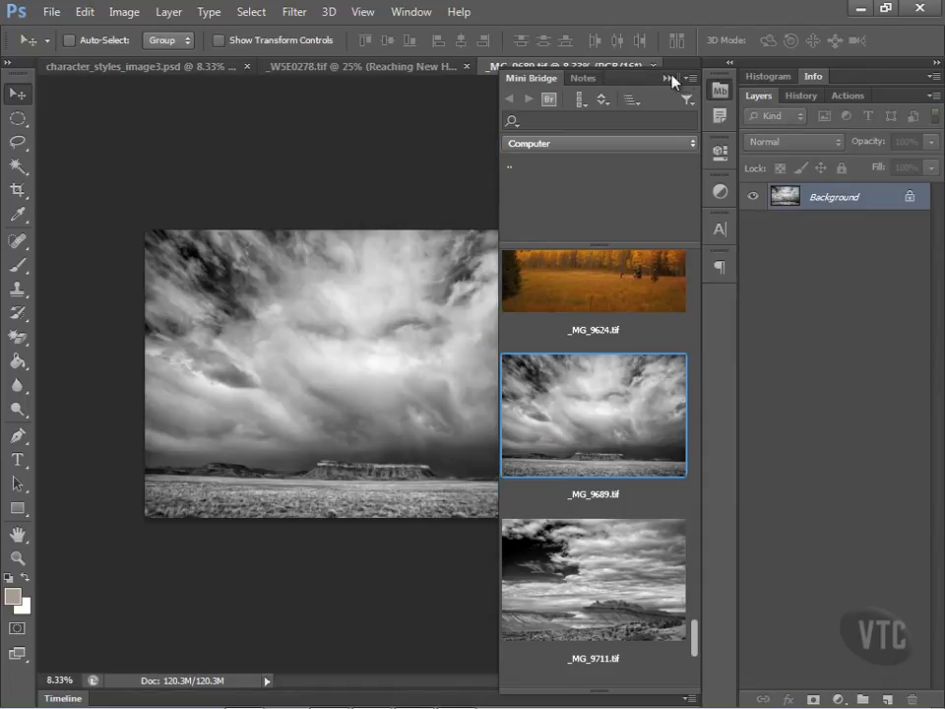
{"action": "left_click", "coordinate": [666, 79]}
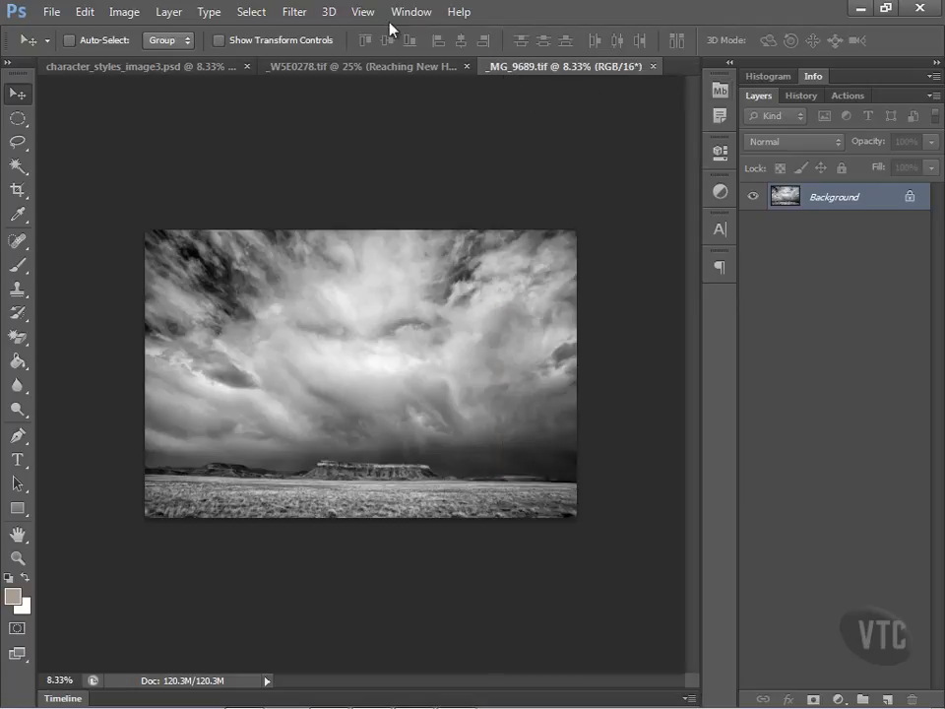
- Float _MG_9689.tif in its own window, copy its image into _W5E0278.tif as a new layer, and minimize the source window
{"action": "left_click", "coordinate": [363, 11]}
{"action": "left_click", "coordinate": [408, 182]}
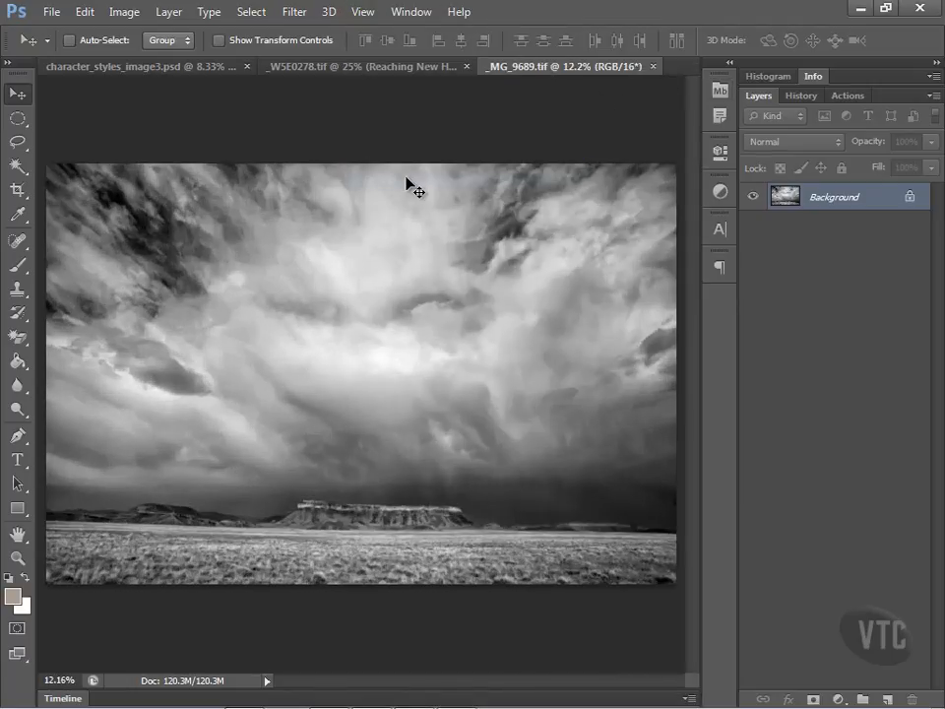
{"action": "left_click_drag", "start_coordinate": [557, 72], "coordinate": [565, 154]}
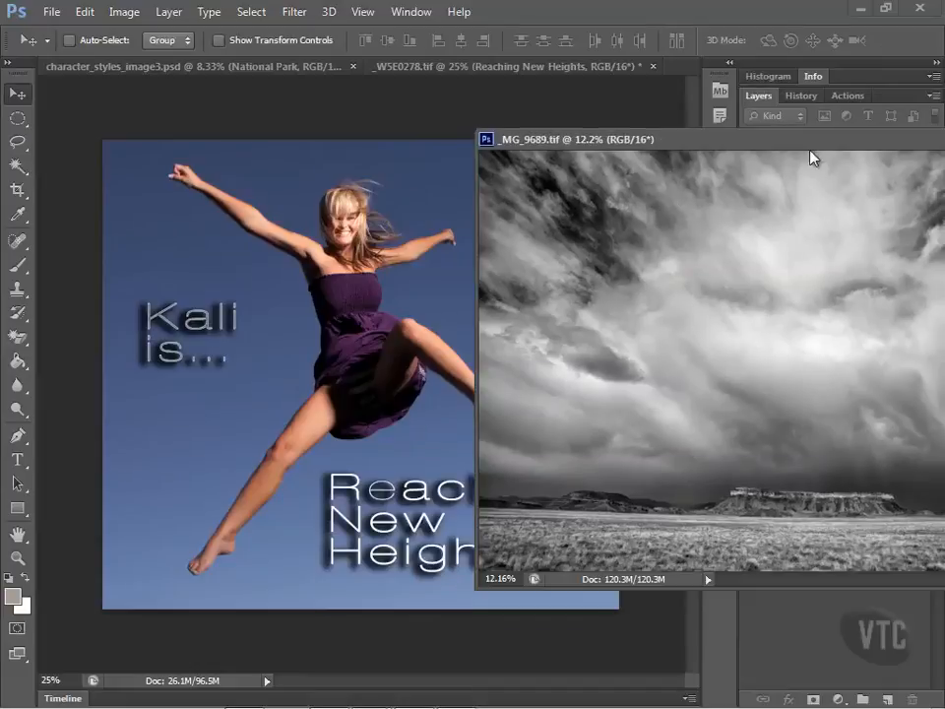
{"action": "left_click_drag", "start_coordinate": [812, 152], "coordinate": [325, 192]}
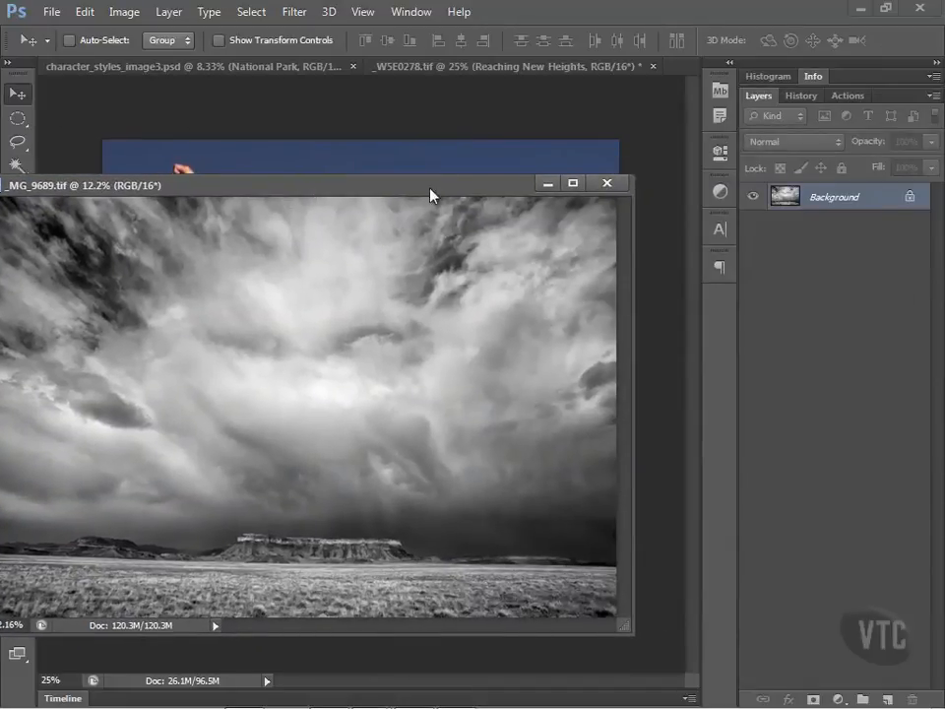
{"action": "left_click_drag", "start_coordinate": [430, 189], "coordinate": [221, 230]}
{"action": "left_click_drag", "start_coordinate": [166, 359], "coordinate": [538, 359]}
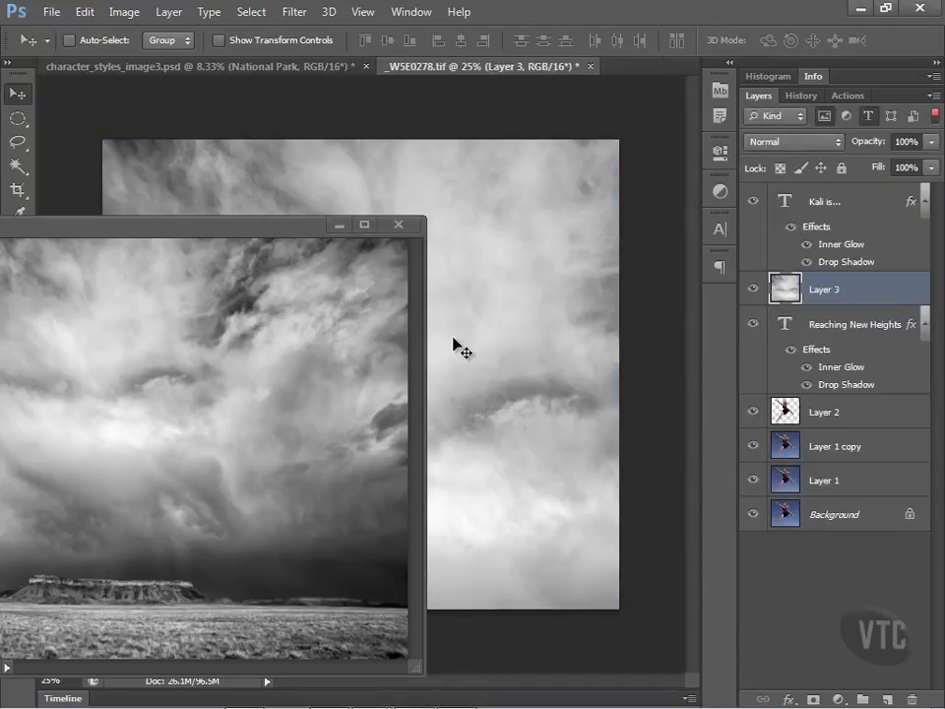
{"action": "left_click", "coordinate": [339, 225]}
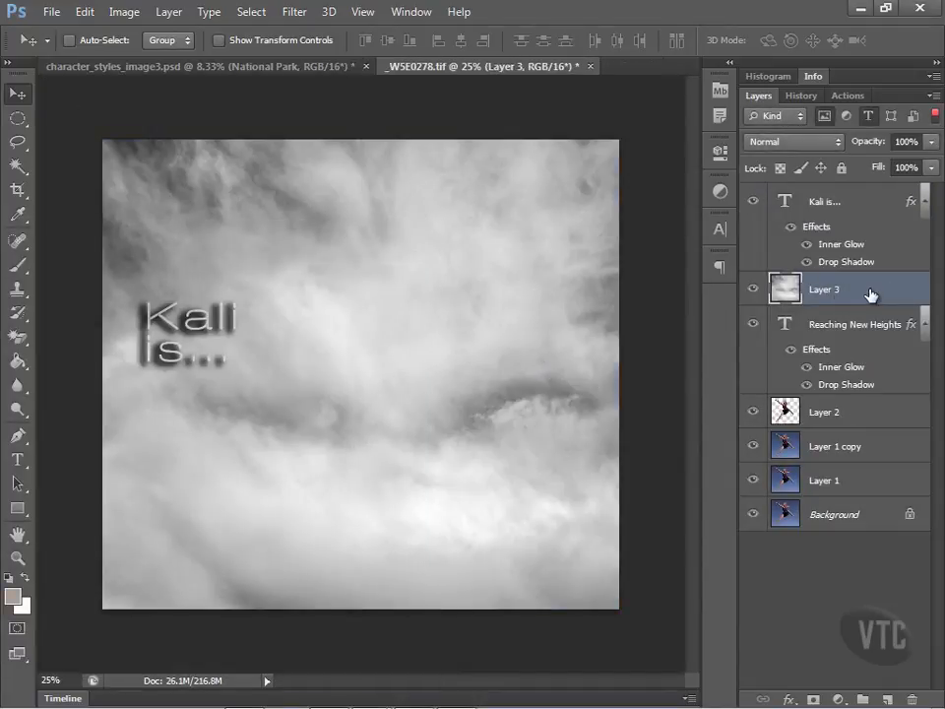
- Move the clouds layer between Layer 2 and Layer 1 copy, and reposition the clouds behind the jumping woman
{"action": "left_click_drag", "start_coordinate": [870, 294], "coordinate": [865, 434]}
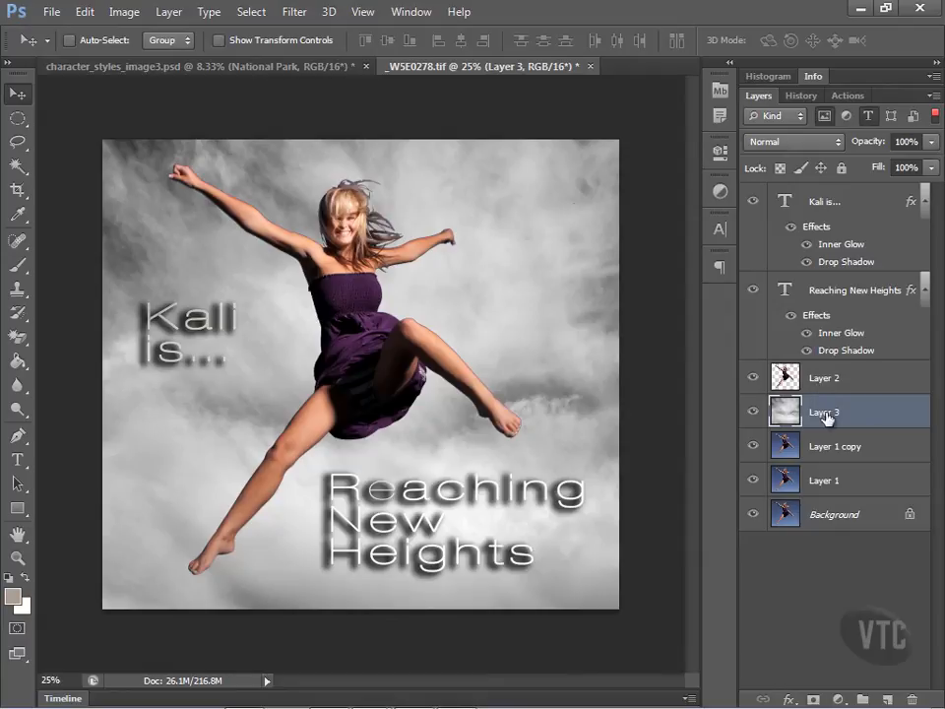
{"action": "left_click_drag", "start_coordinate": [508, 425], "coordinate": [507, 123]}
{"action": "left_click_drag", "start_coordinate": [460, 401], "coordinate": [384, 492]}
{"action": "left_click_drag", "start_coordinate": [517, 327], "coordinate": [468, 328]}
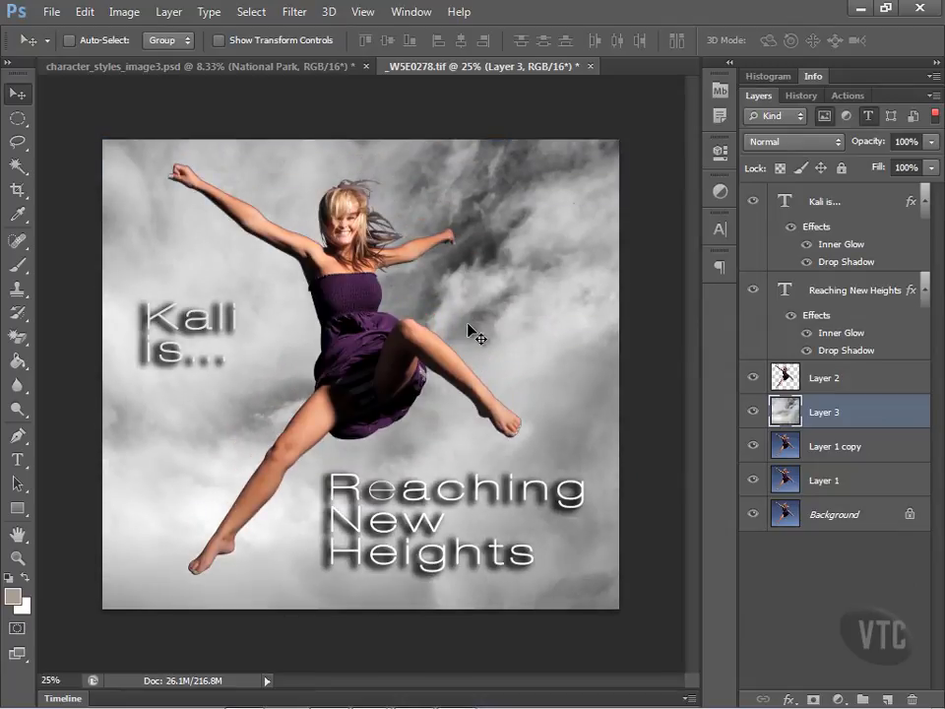
- Try the Overlay blend mode on the clouds layer and set it to Soft Light
{"action": "left_click", "coordinate": [801, 145]}
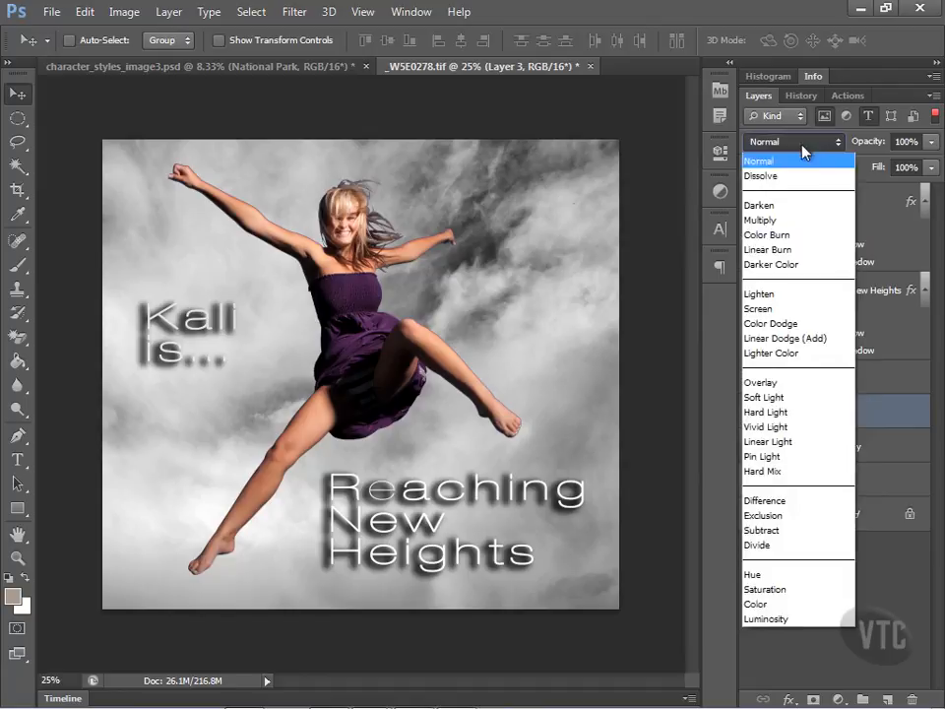
{"action": "left_click", "coordinate": [793, 384]}
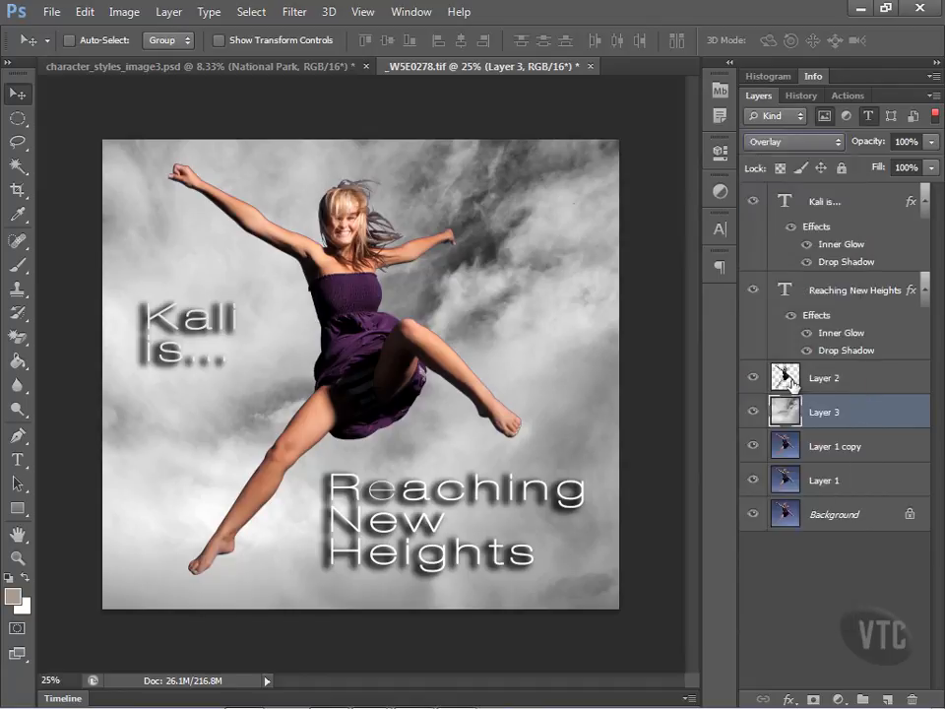
{"action": "left_click", "coordinate": [827, 145]}
{"action": "left_click", "coordinate": [827, 397]}
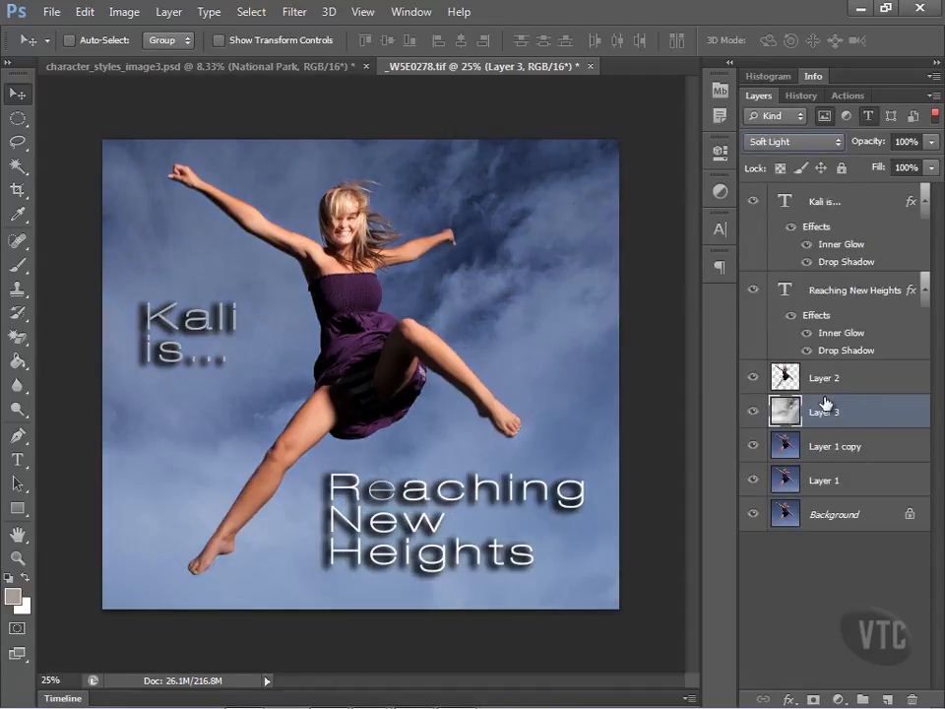
- Try the Hard Light, Vivid Light, Linear Light, Pin Light and Hard Mix blend modes on the clouds layer
{"action": "left_click", "coordinate": [815, 143]}
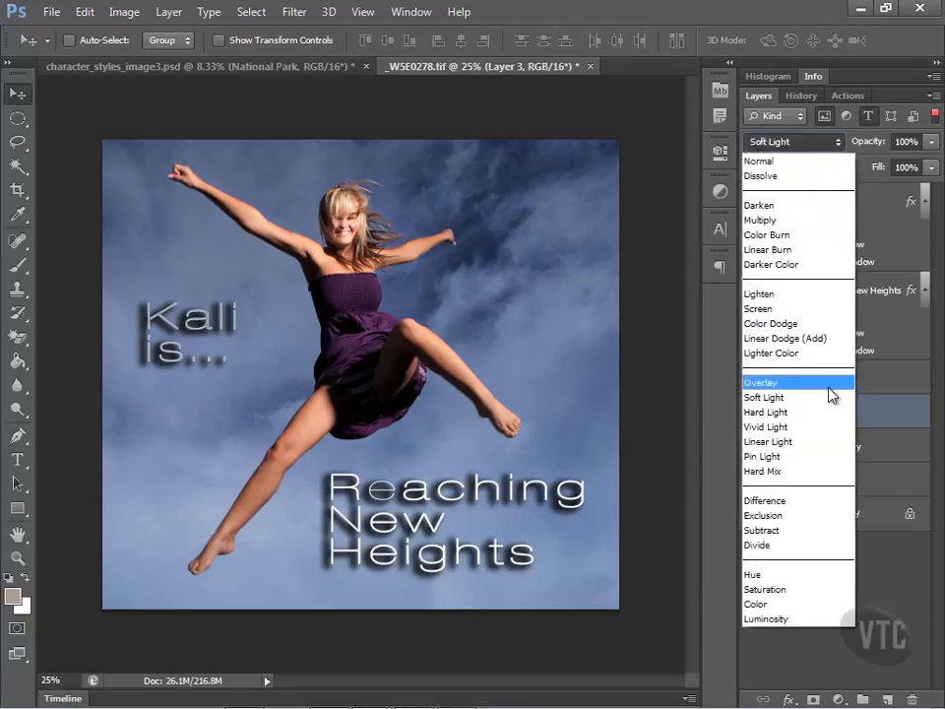
{"action": "left_click", "coordinate": [826, 415]}
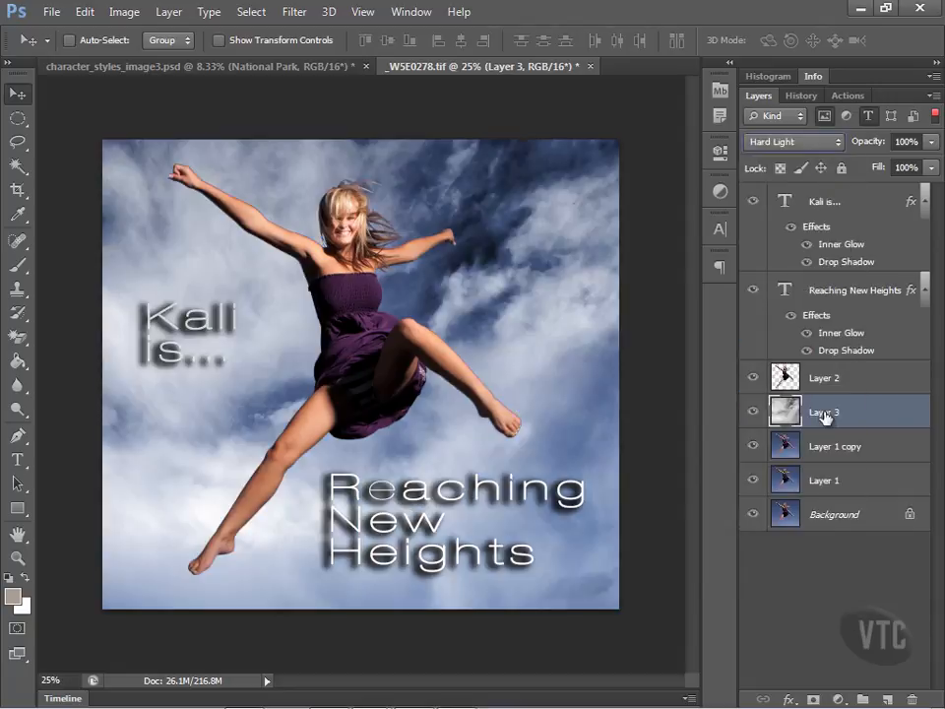
{"action": "left_click", "coordinate": [825, 145]}
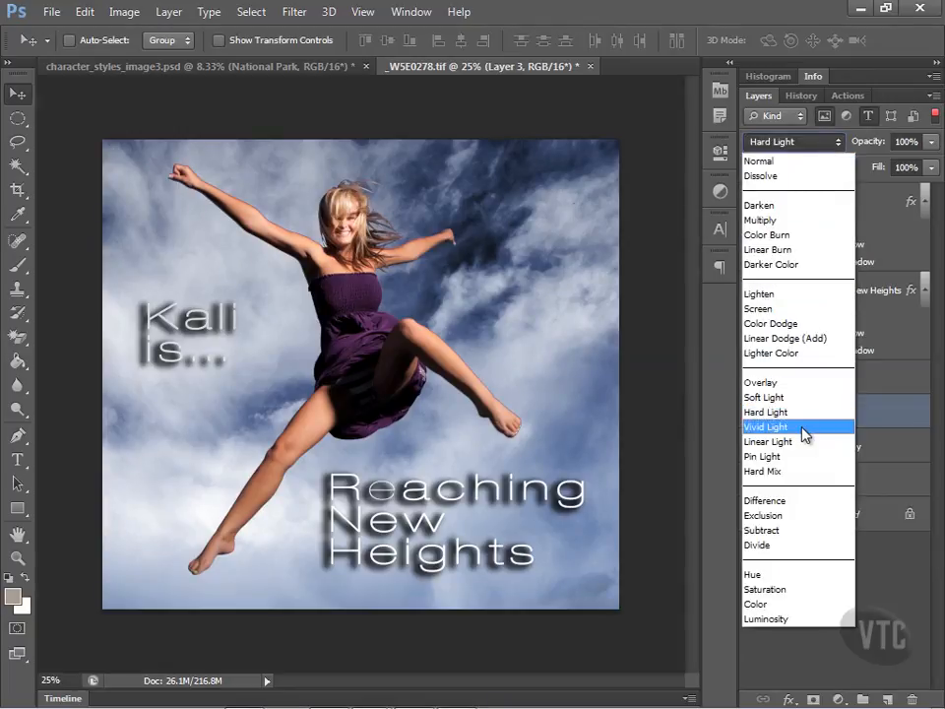
{"action": "left_click", "coordinate": [801, 425]}
{"action": "left_click", "coordinate": [813, 144]}
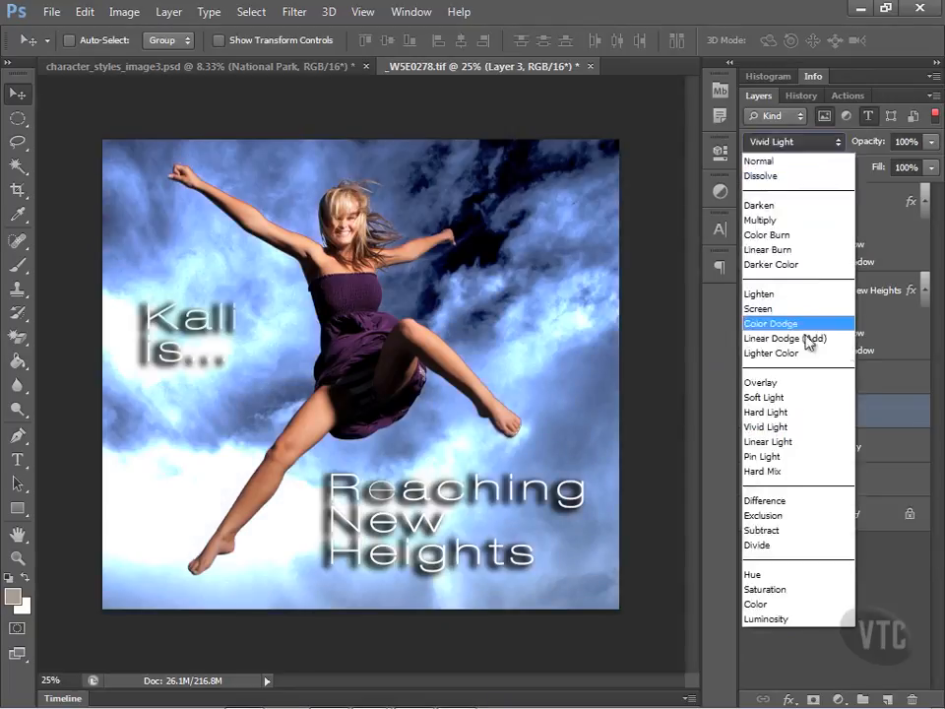
{"action": "left_click", "coordinate": [797, 441]}
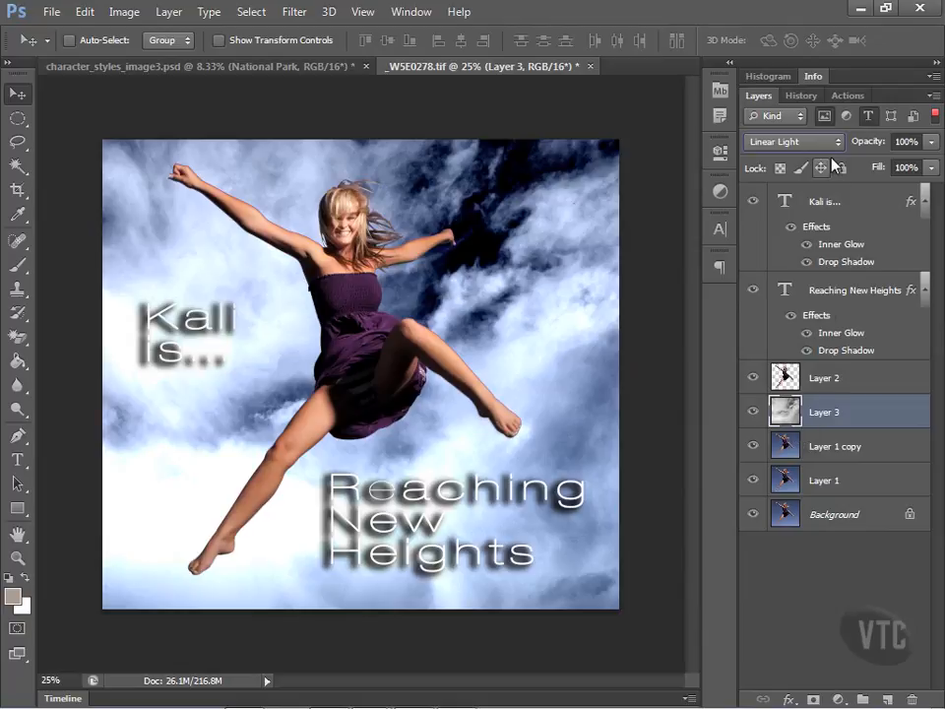
{"action": "left_click", "coordinate": [827, 141]}
{"action": "left_click", "coordinate": [793, 464]}
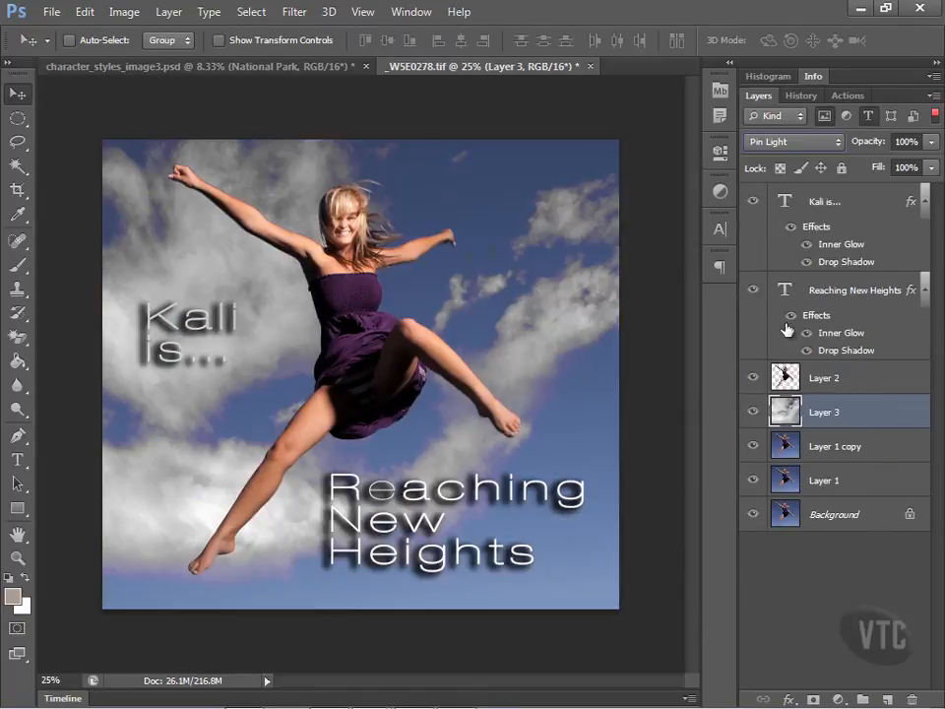
{"action": "left_click", "coordinate": [799, 144]}
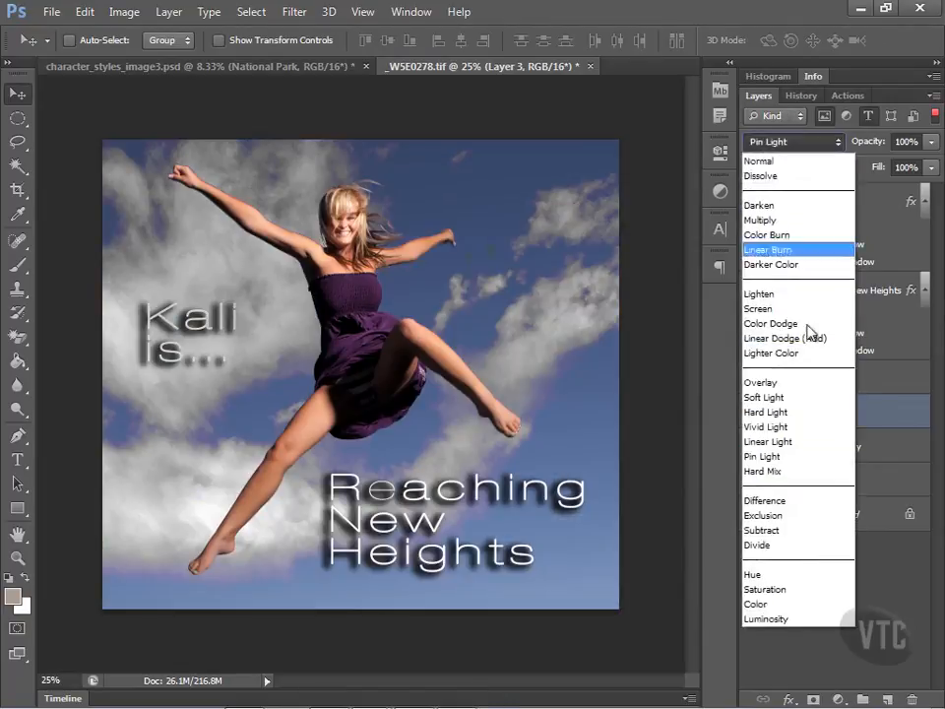
{"action": "left_click", "coordinate": [798, 473]}
- Try the Difference, Exclusion, Subtract and Divide blend modes on the clouds layer
{"action": "left_click", "coordinate": [808, 144]}
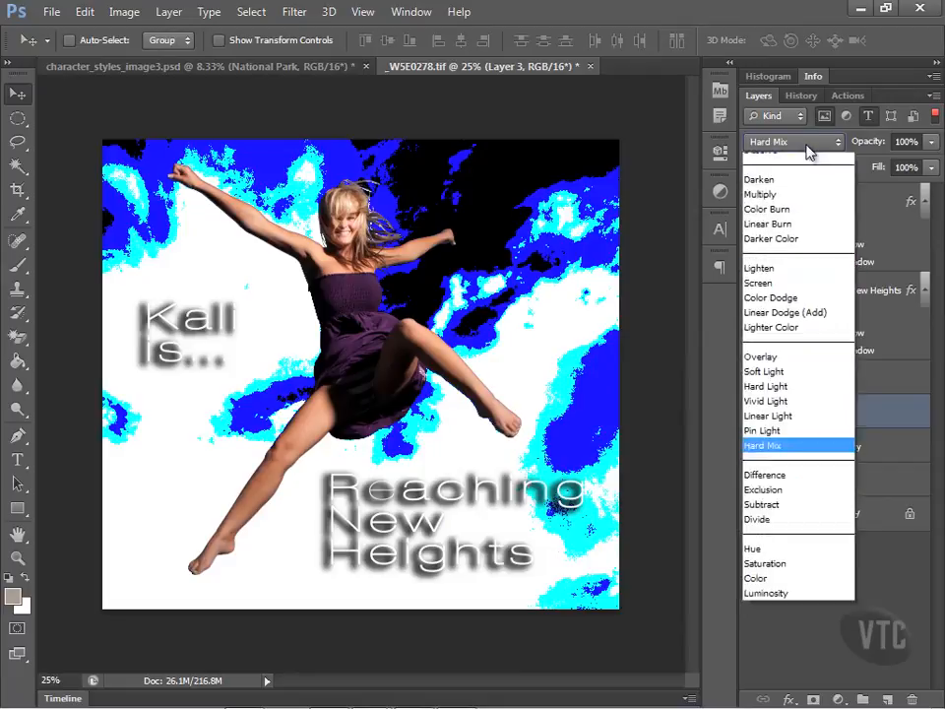
{"action": "left_click", "coordinate": [786, 500]}
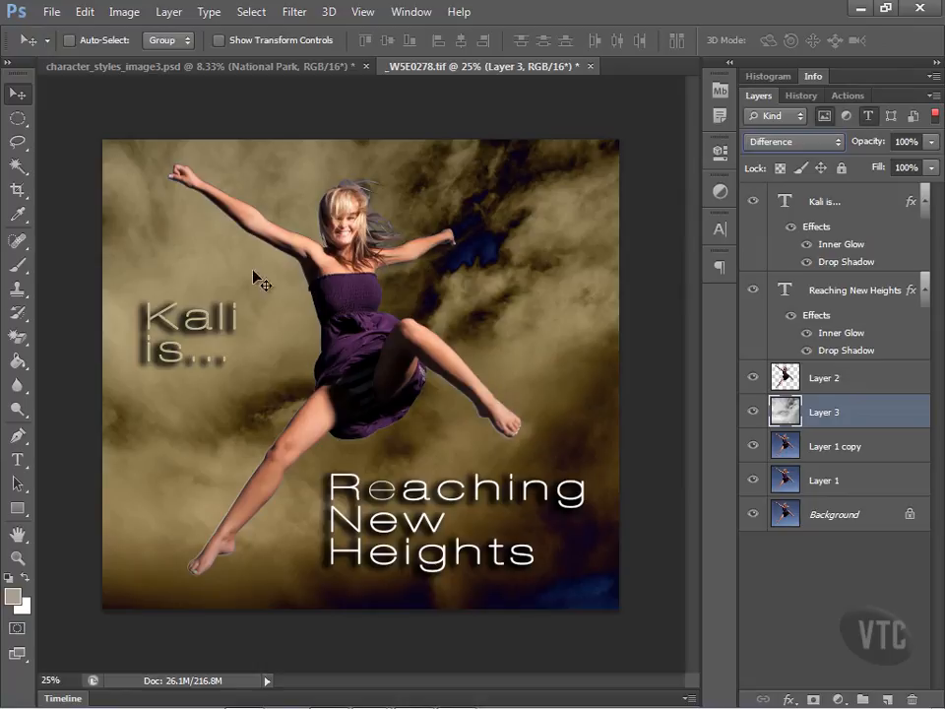
{"action": "left_click", "coordinate": [812, 147]}
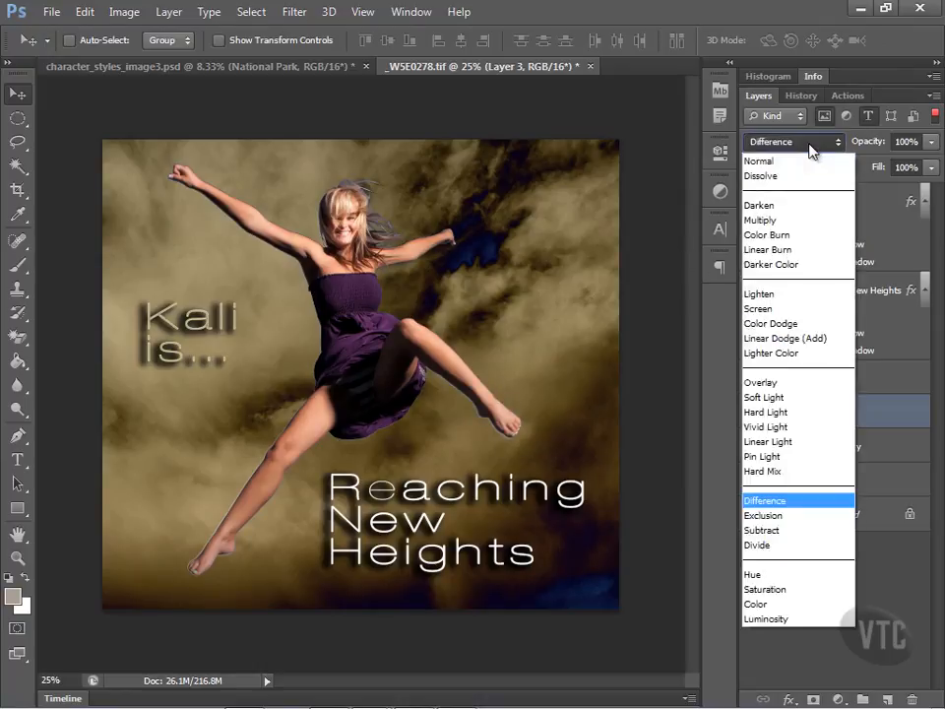
{"action": "left_click", "coordinate": [783, 514]}
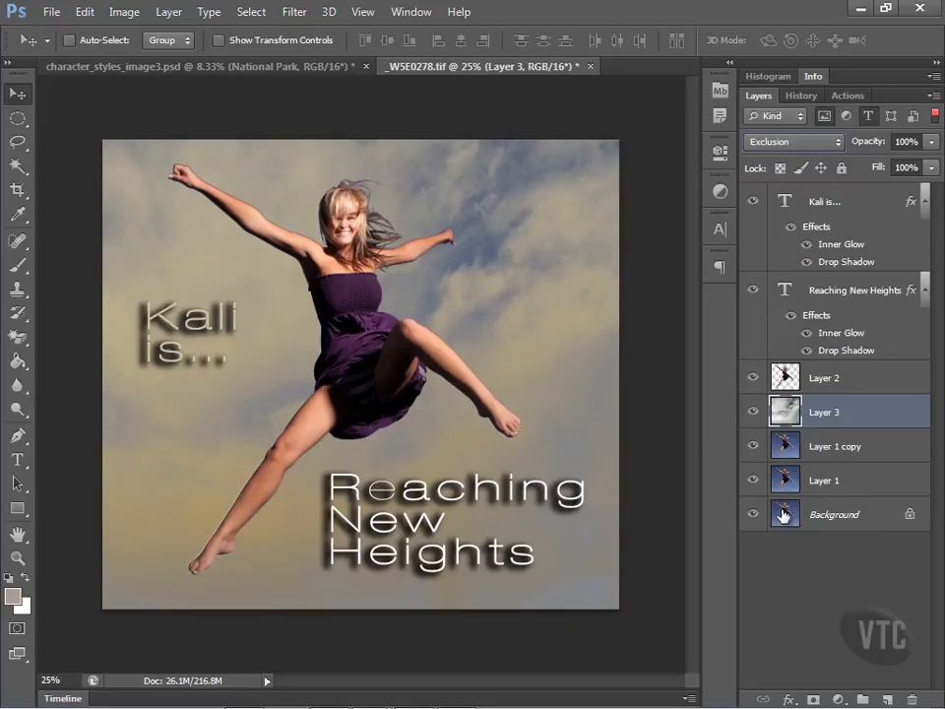
{"action": "left_click", "coordinate": [813, 146]}
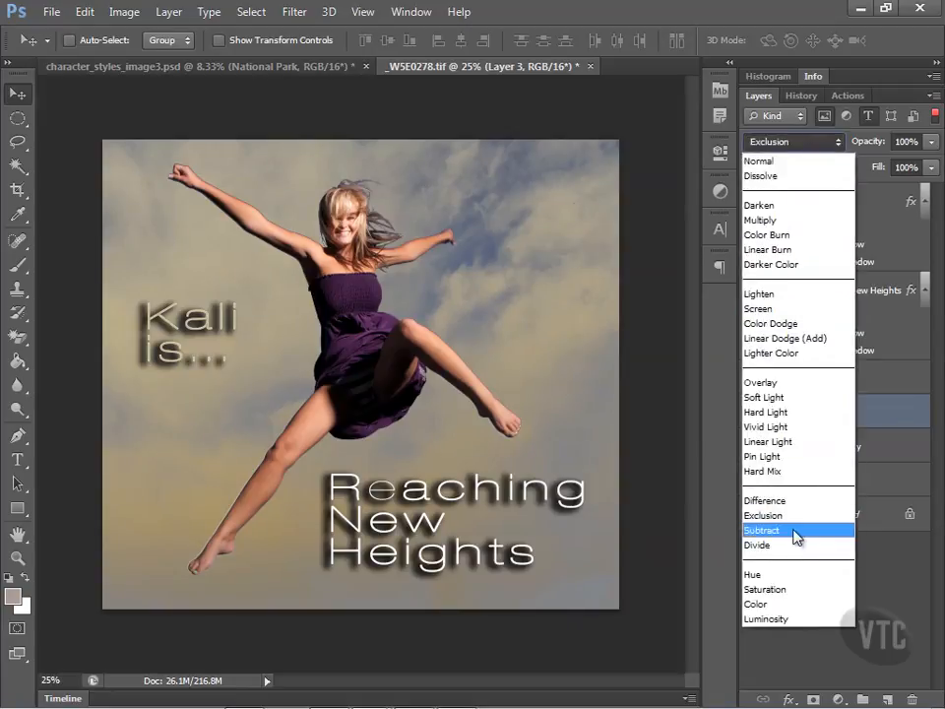
{"action": "left_click", "coordinate": [797, 531]}
{"action": "left_click", "coordinate": [813, 144]}
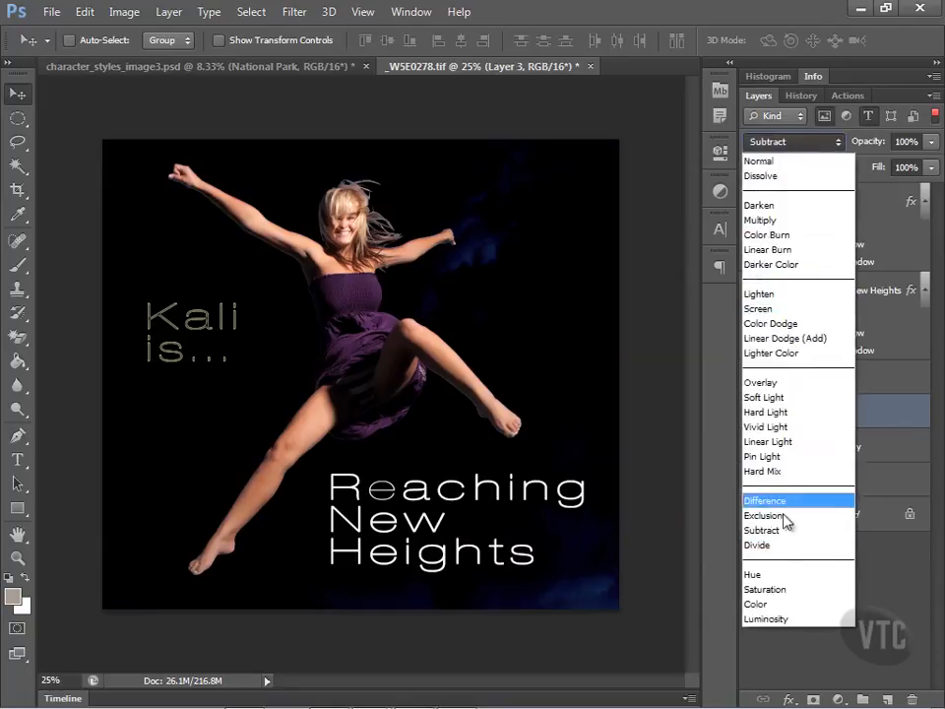
{"action": "left_click", "coordinate": [776, 547]}
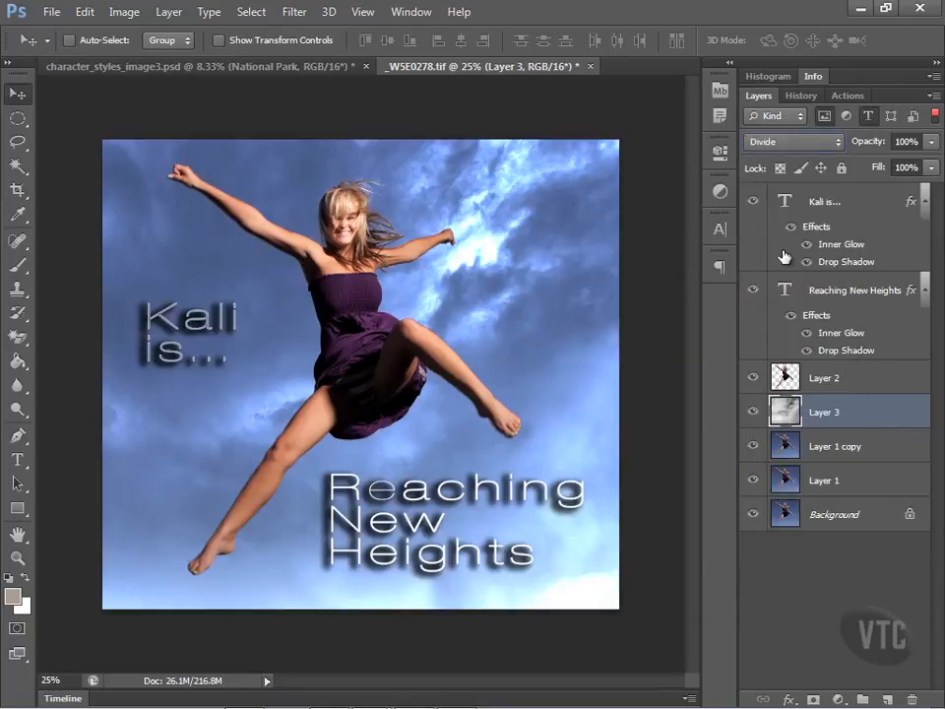
- Set the blend mode of the clouds layer, Layer 3, to Hard Light
{"action": "left_click", "coordinate": [816, 144]}
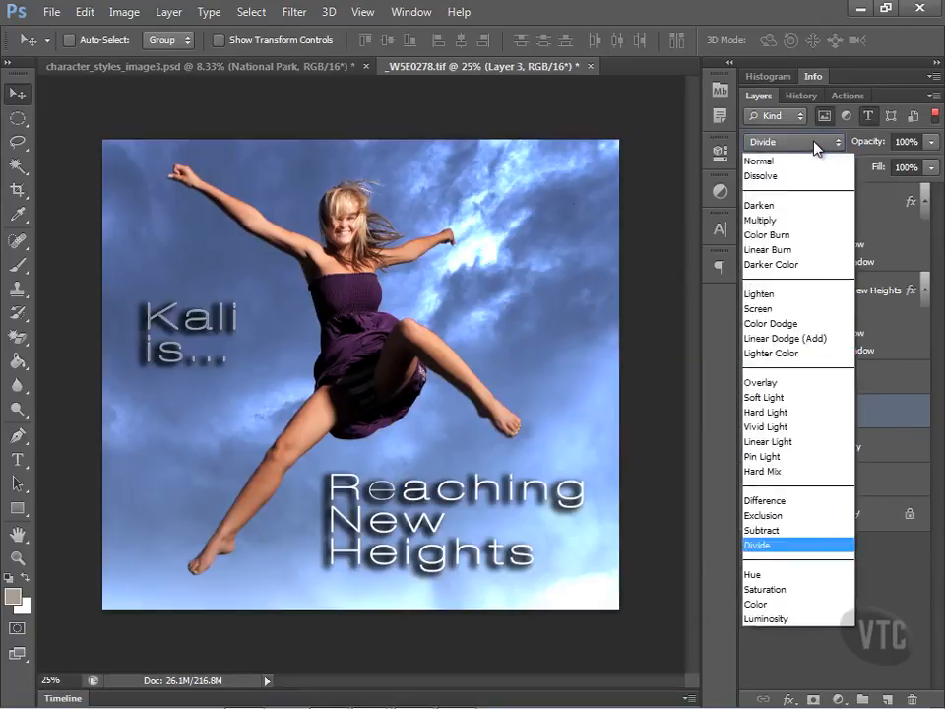
{"action": "left_click", "coordinate": [790, 411]}
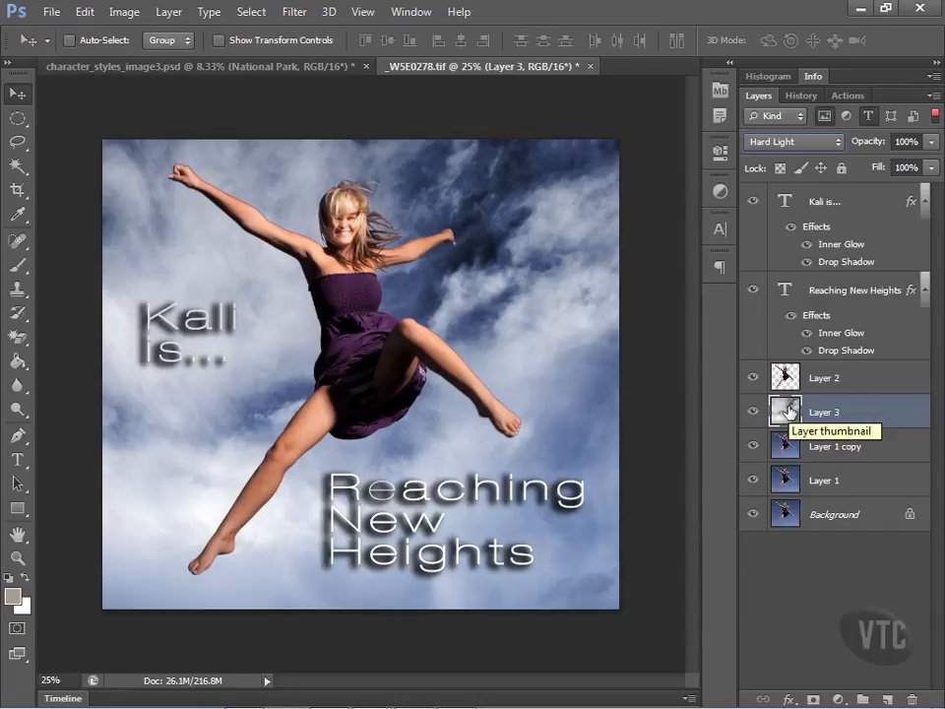